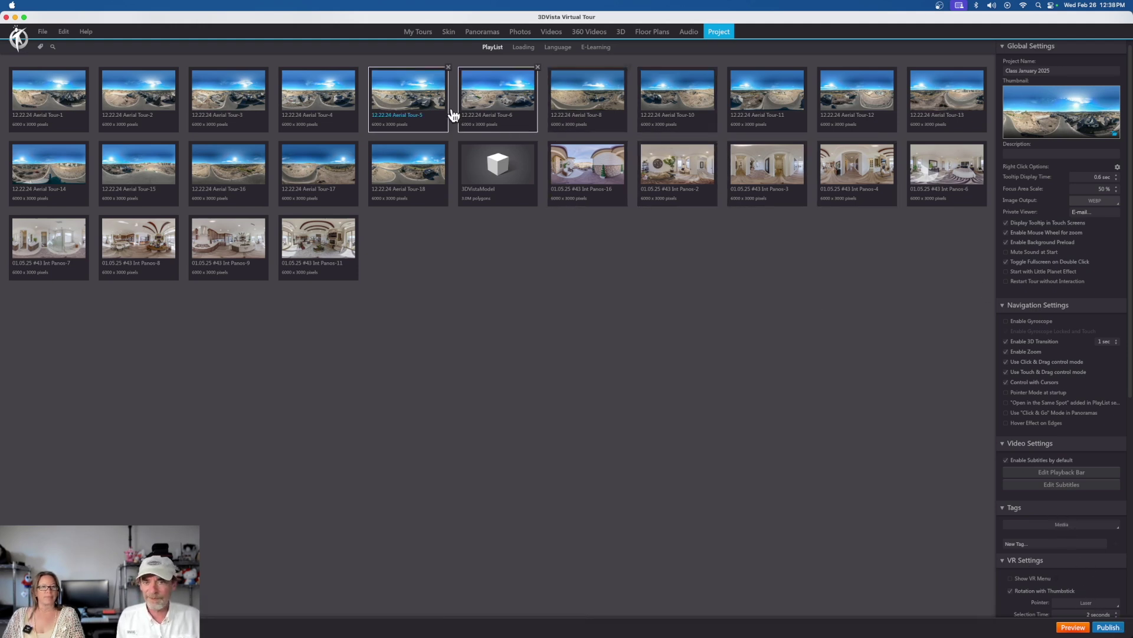
pyautogui.click(303, 153)
pyautogui.keyDown('shift'); pyautogui.click(399, 204); pyautogui.keyUp('shift')
pyautogui.click(400, 214)
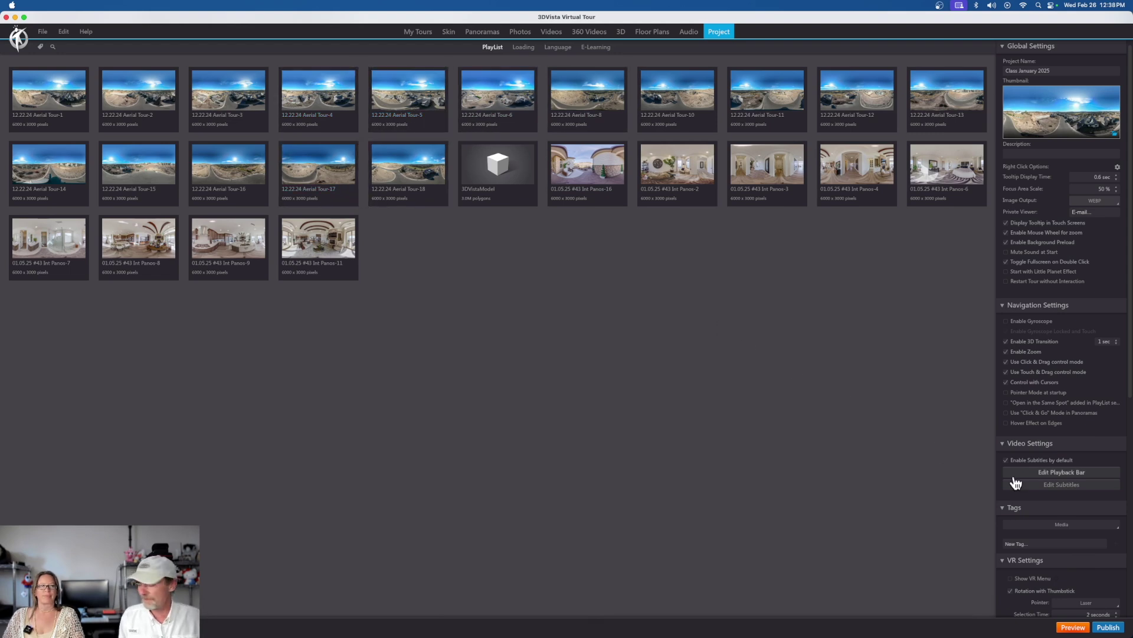
# Open the publish settings, keep Web / Mobile enabled, and enable Export Video to Adaptive and Display Download Message for Offline Playing.
pyautogui.click(1108, 627)
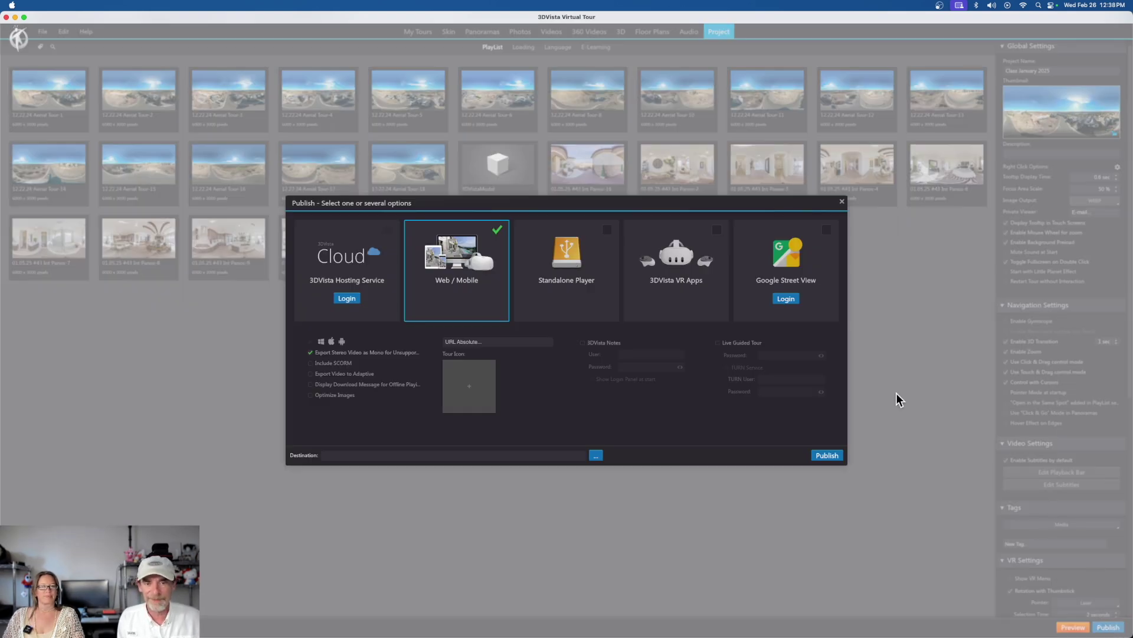
pyautogui.click(497, 229)
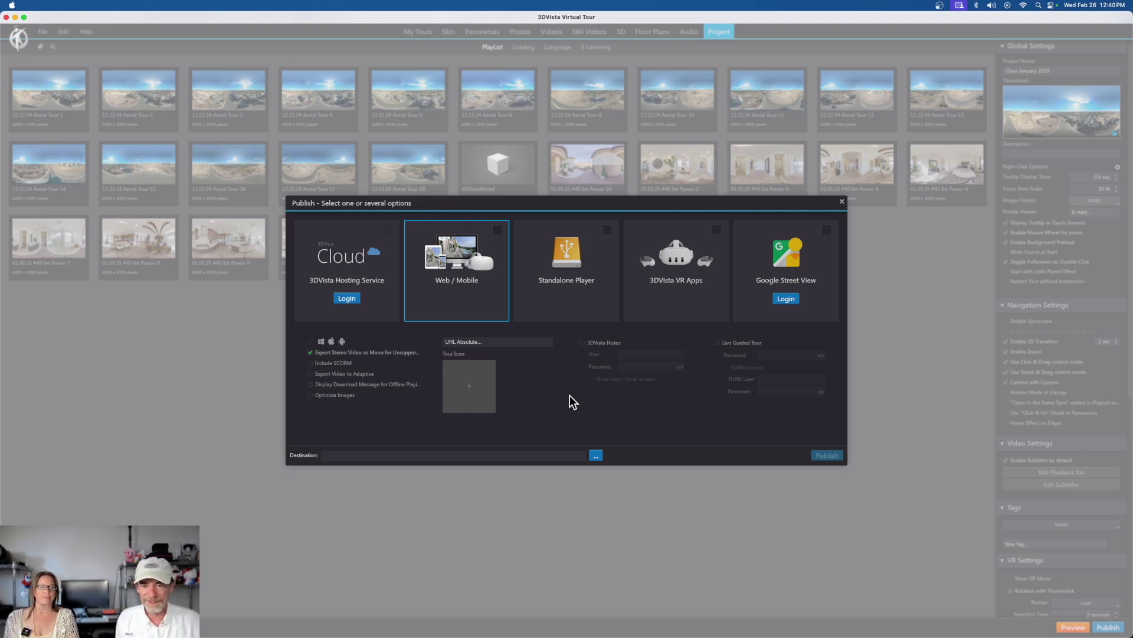
pyautogui.click(497, 229)
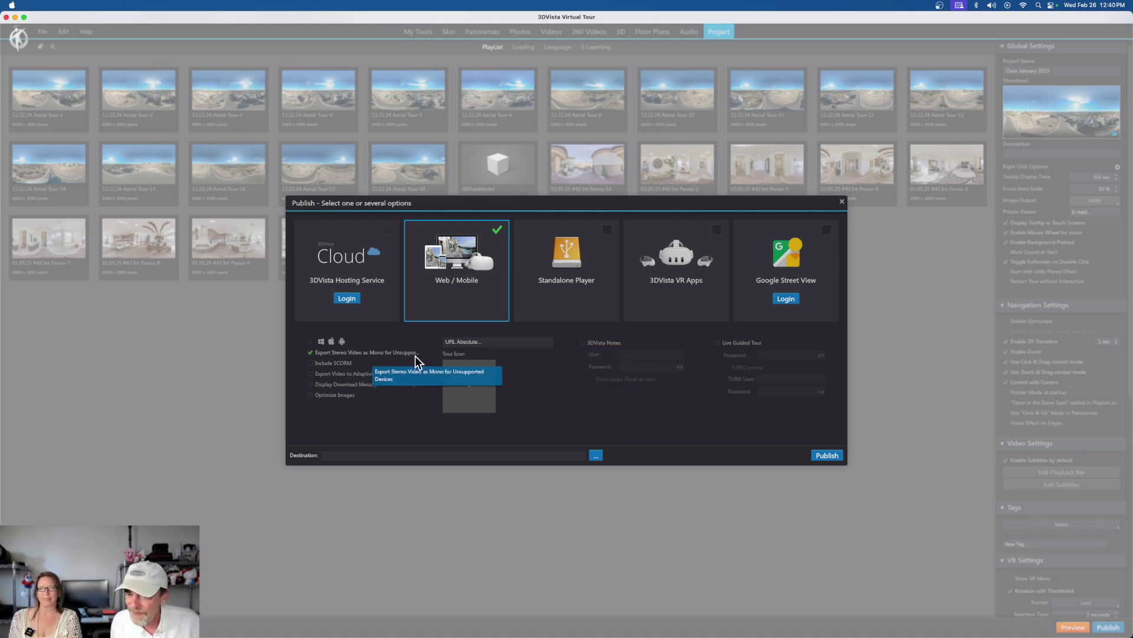
pyautogui.click(341, 375)
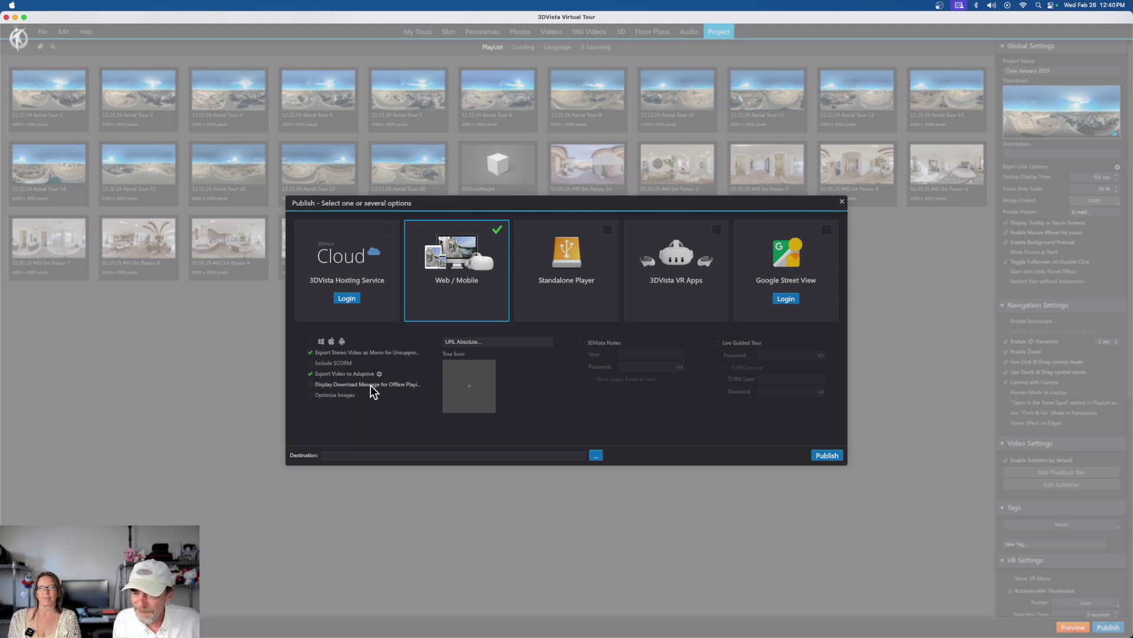
pyautogui.click(310, 385)
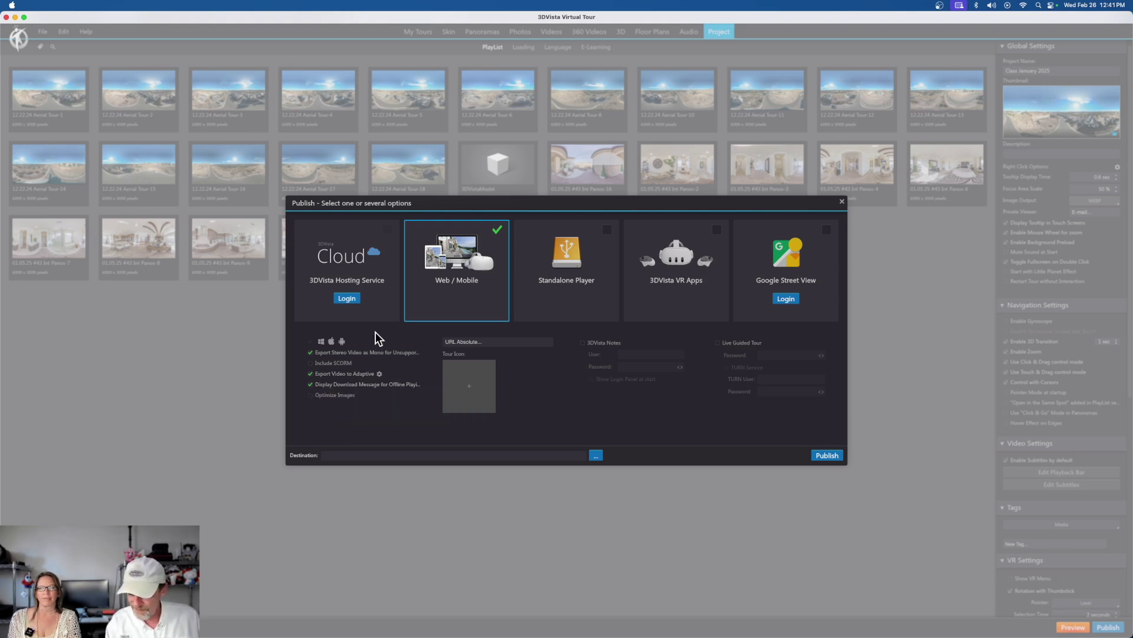
# Switch to Chrome and read the 3DVista Blog article on offline virtual tours down to its publishing settings illustration.
pyautogui.hotkey('ctrl', 'Up')
pyautogui.click(779, 509)
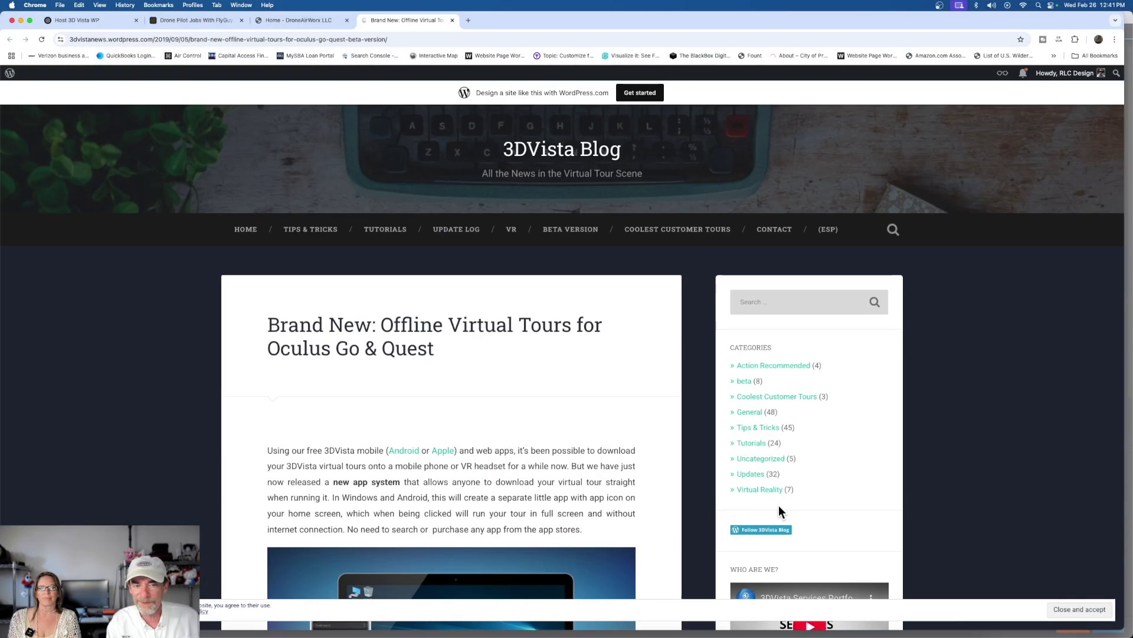
pyautogui.scroll(-3, 674, 285)
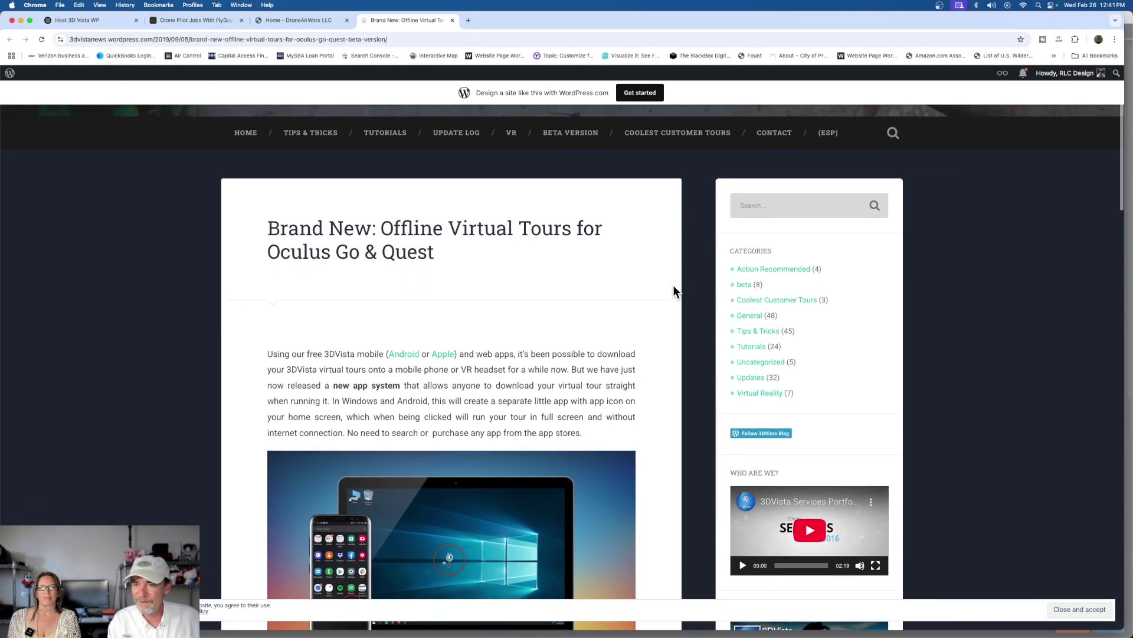
pyautogui.scroll(-2, 673, 290)
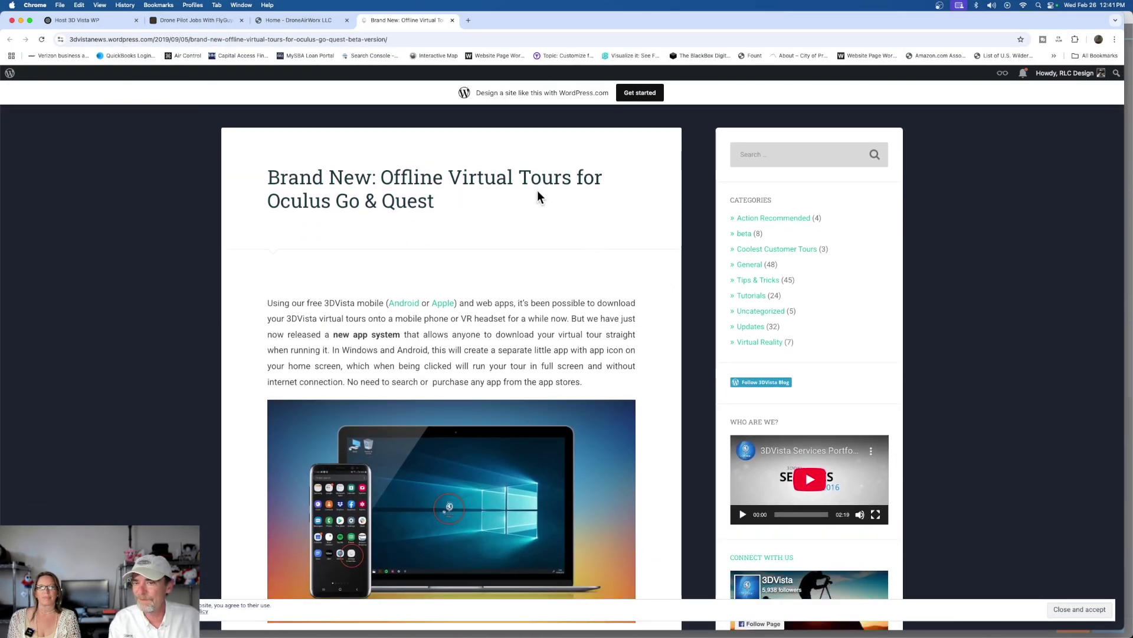
pyautogui.scroll(-10, 539, 196)
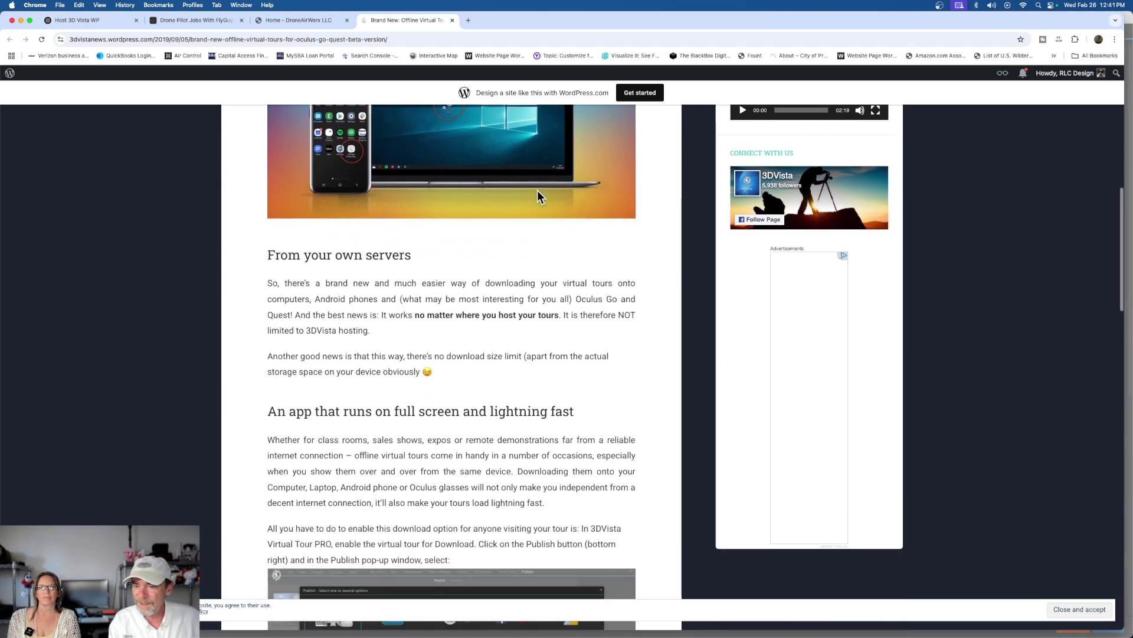
pyautogui.scroll(-2, 538, 197)
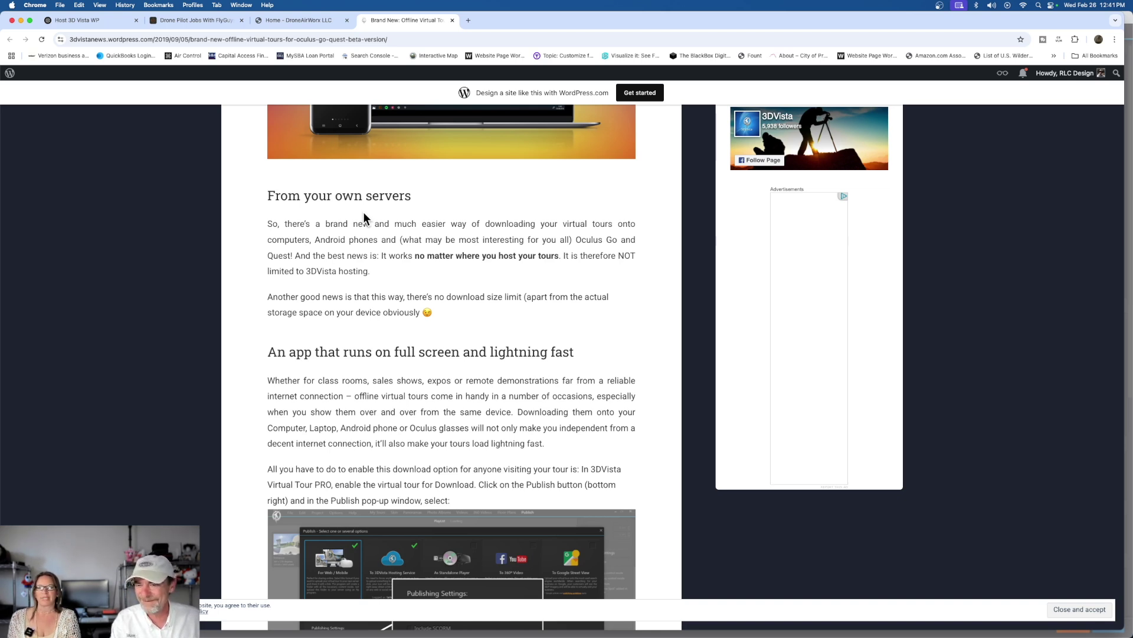
pyautogui.scroll(-5, 363, 218)
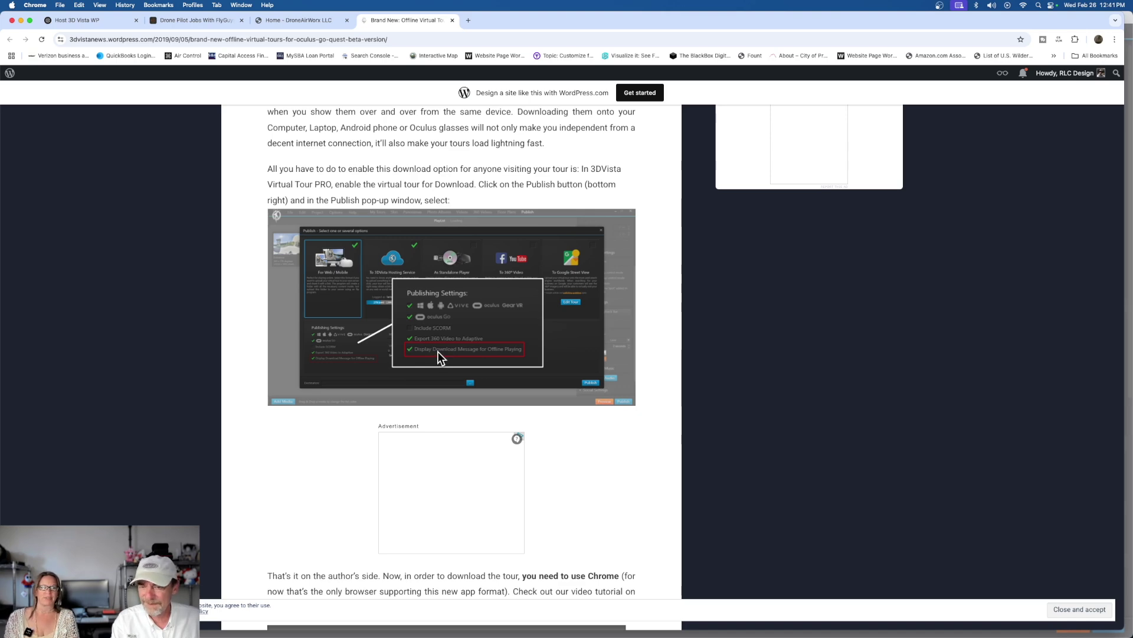
# Switch back to 3DVista Virtual Tour and enable Optimize Images for the Web / Mobile export.
pyautogui.hotkey('ctrl', 'Up')
pyautogui.click(430, 274)
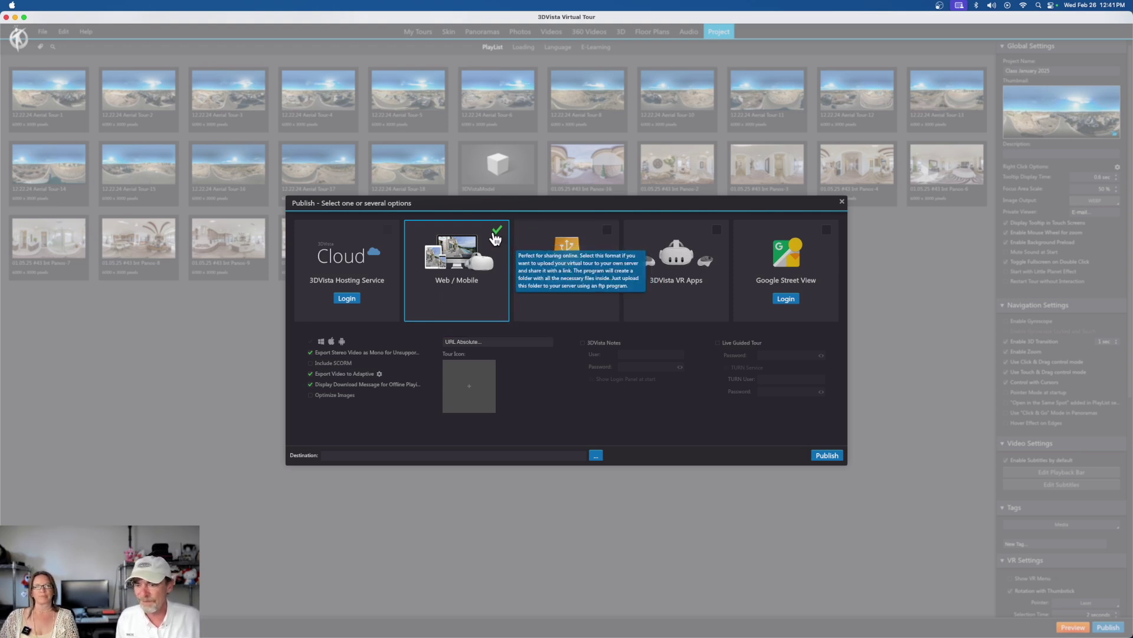
pyautogui.click(311, 395)
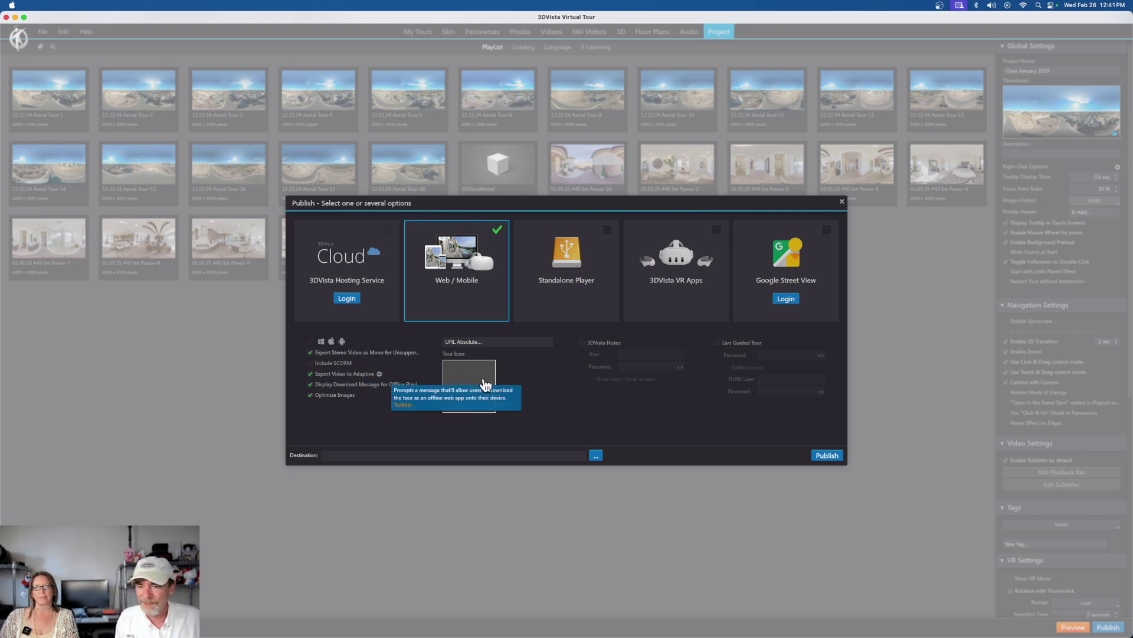
pyautogui.click(506, 343)
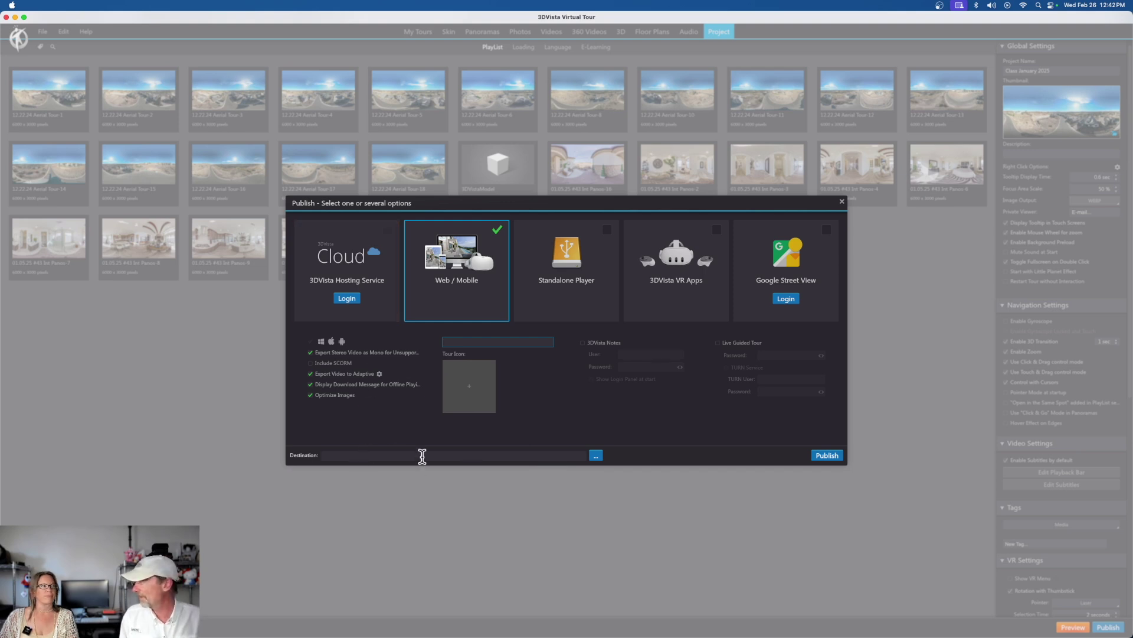
# Create a folder named "3dvista server" on the Desktop and set it as the publish destination.
pyautogui.click(596, 456)
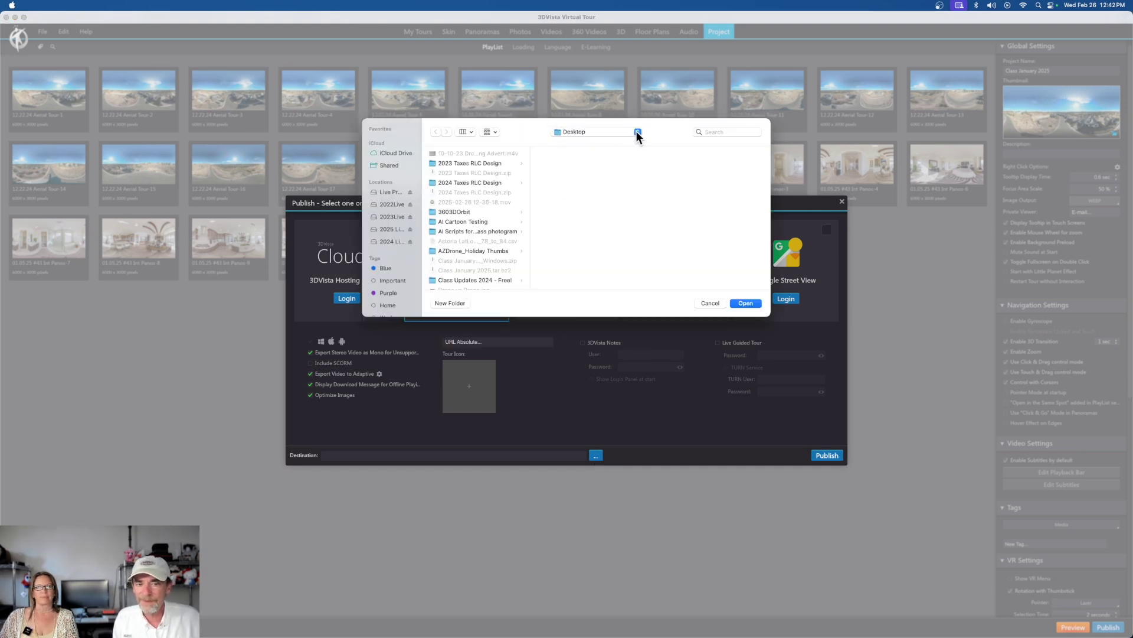
pyautogui.click(746, 303)
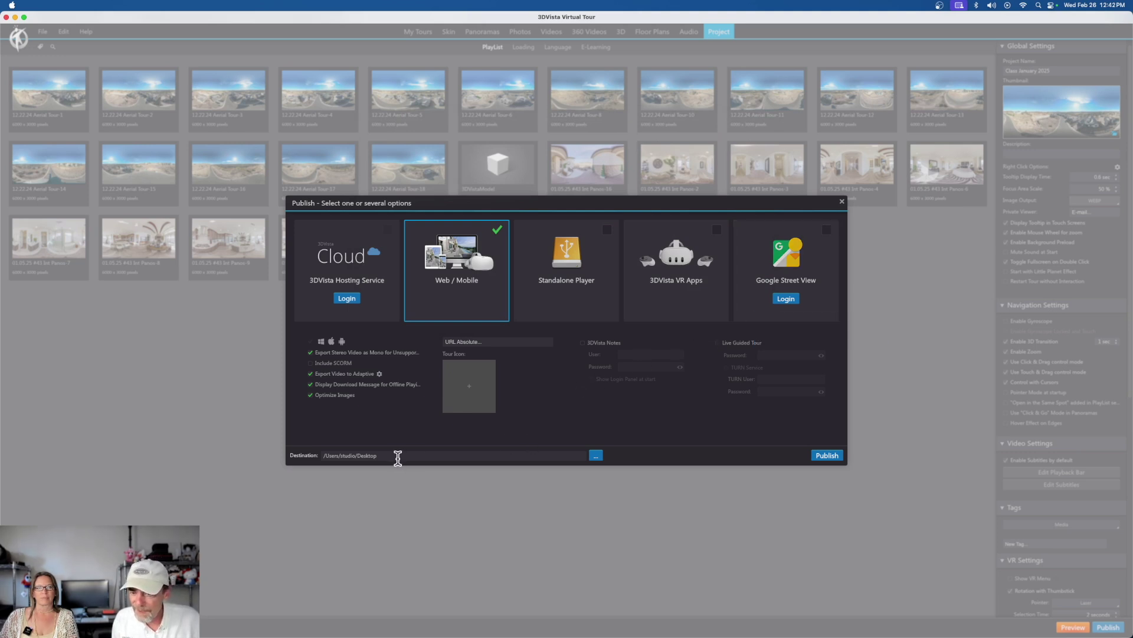
pyautogui.click(596, 455)
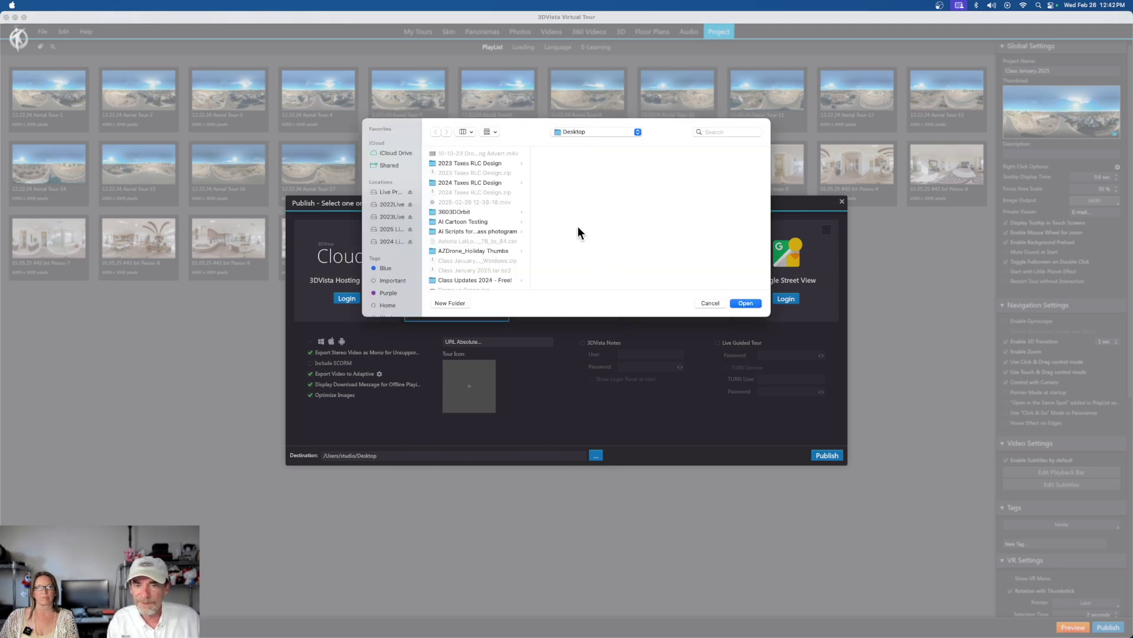
pyautogui.click(450, 303)
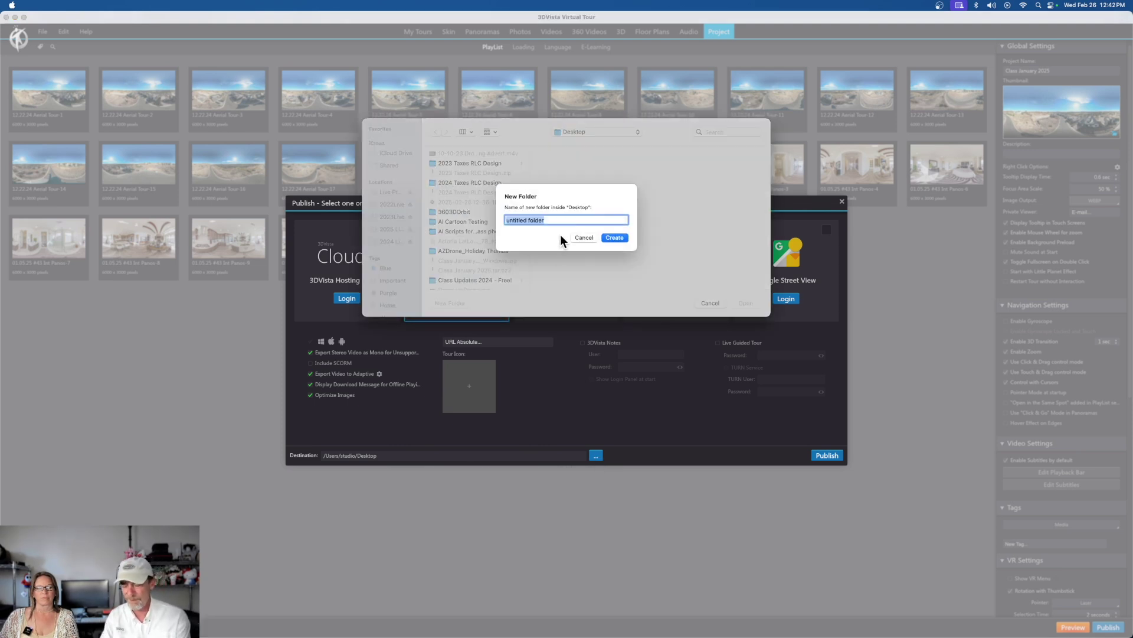
pyautogui.write('3')
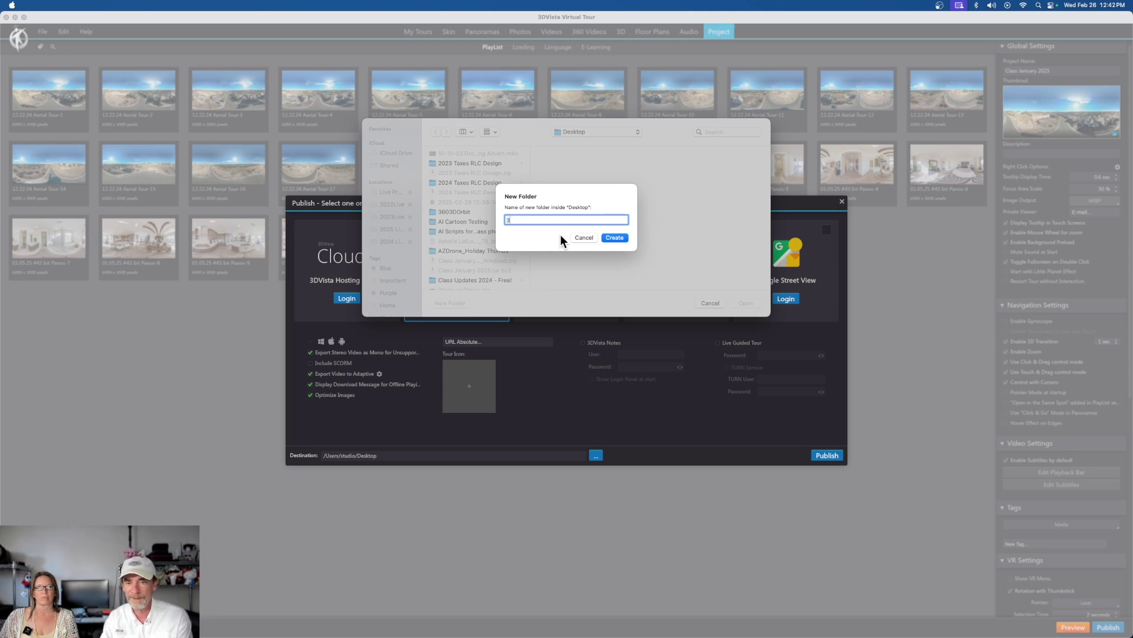
pyautogui.write('dvista')
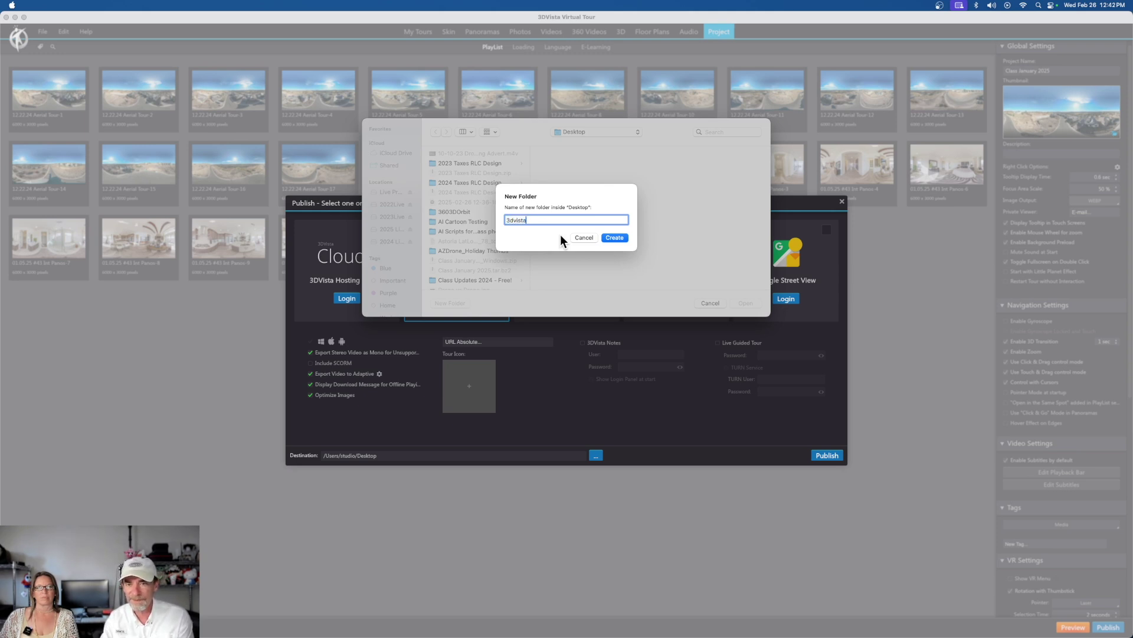
pyautogui.write(' server')
pyautogui.click(617, 238)
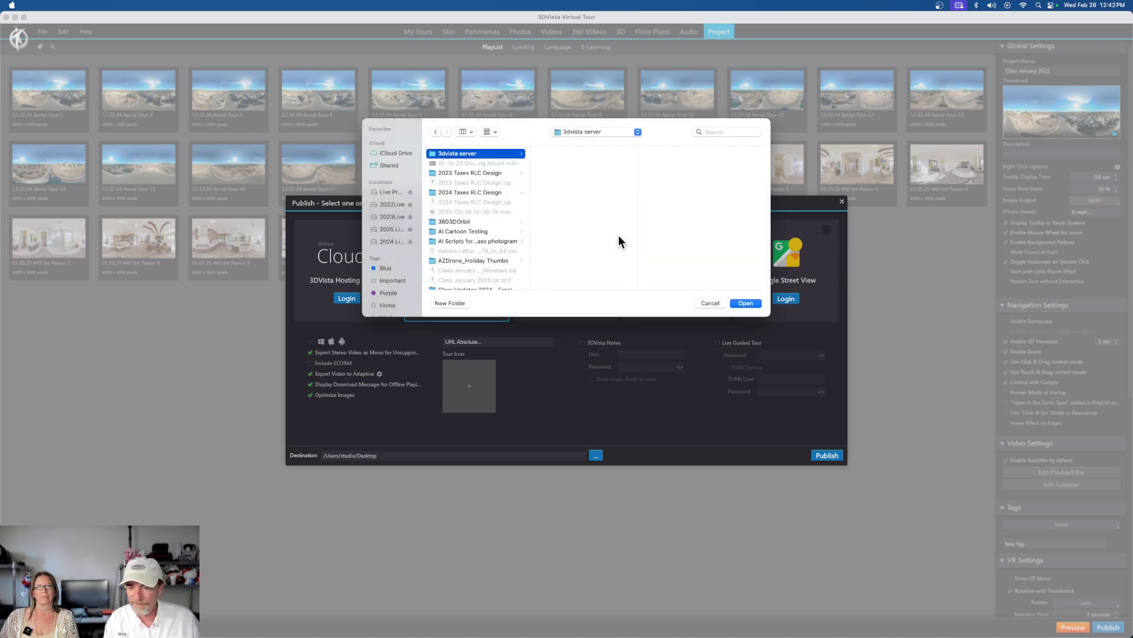
pyautogui.click(748, 303)
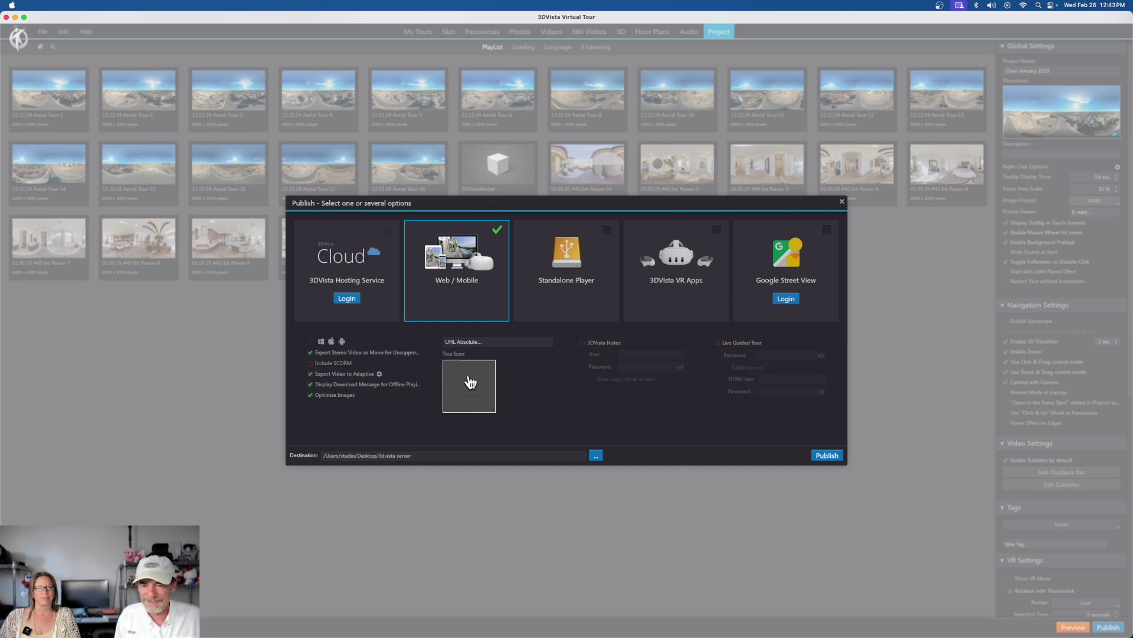
# Publish the tour to the chosen destination, acknowledge completion, and minimize the 3DVista window.
pyautogui.click(818, 455)
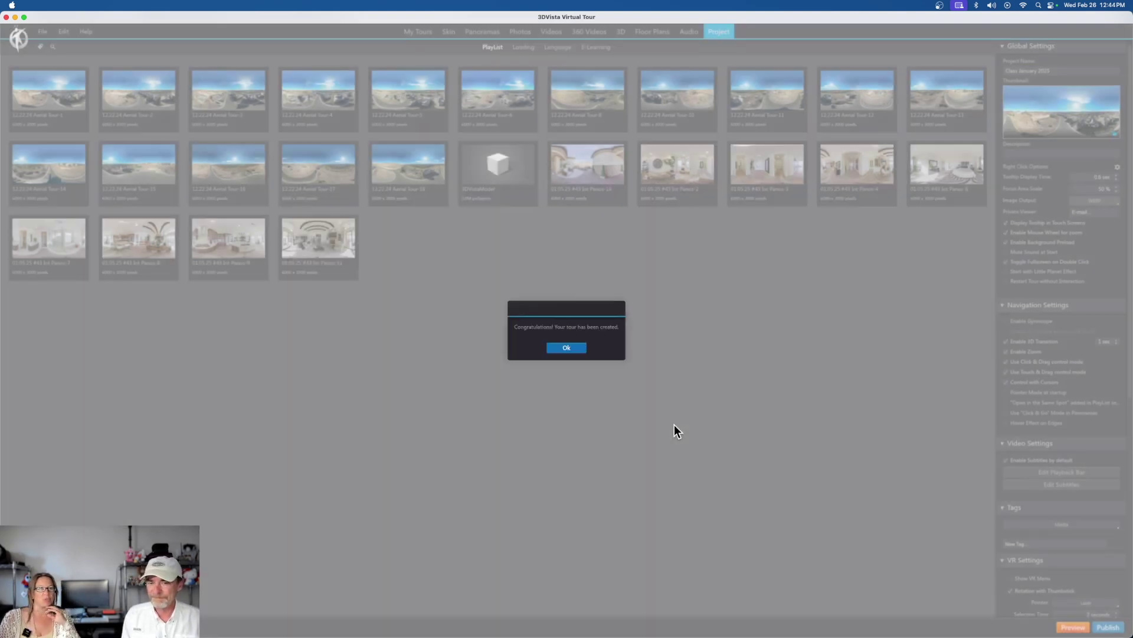
pyautogui.click(568, 349)
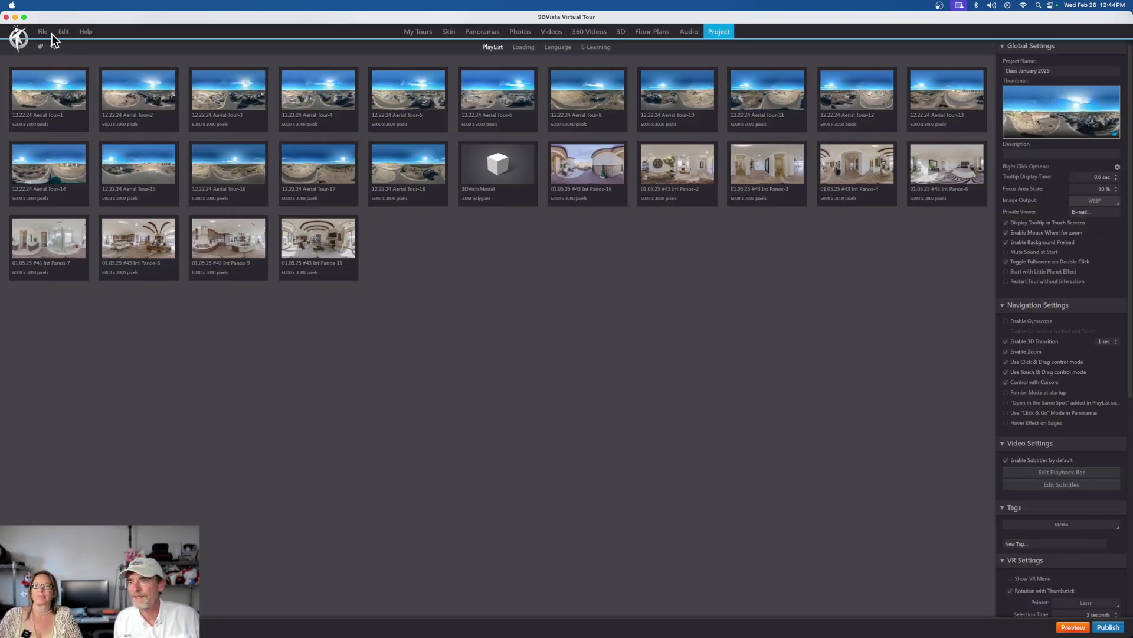
pyautogui.click(15, 18)
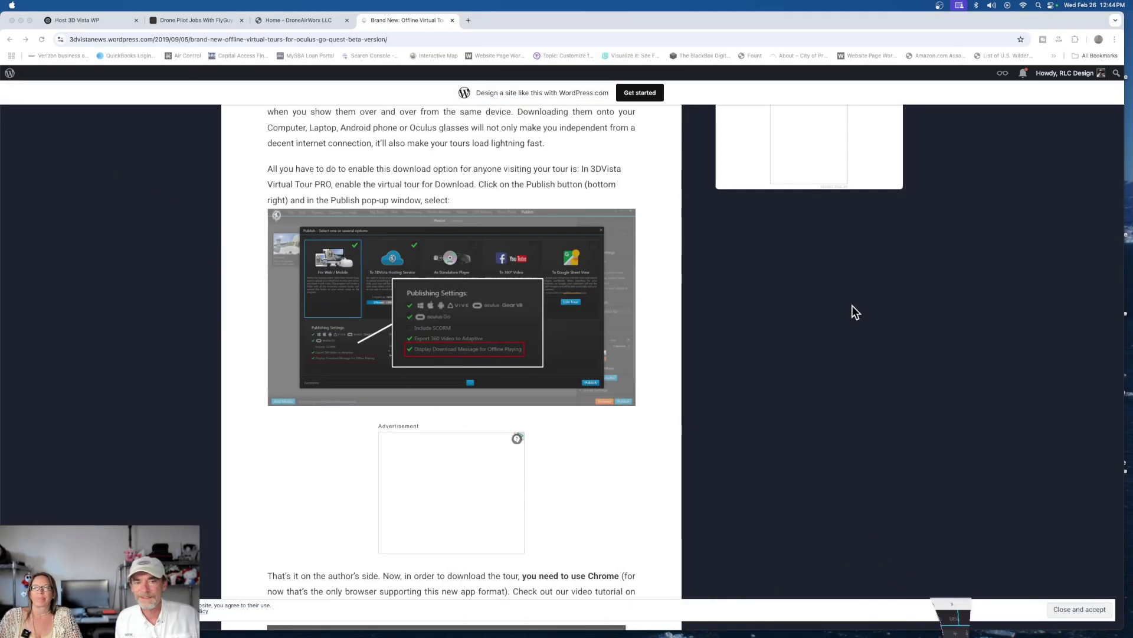
# Minimize the Chrome window and move the 3dvista server folder below the Class January 2025_Windows.zip file on the desktop.
pyautogui.click(21, 20)
pyautogui.moveTo(807, 302); pyautogui.dragTo(816, 263)
pyautogui.moveTo(824, 221); pyautogui.dragTo(820, 210)
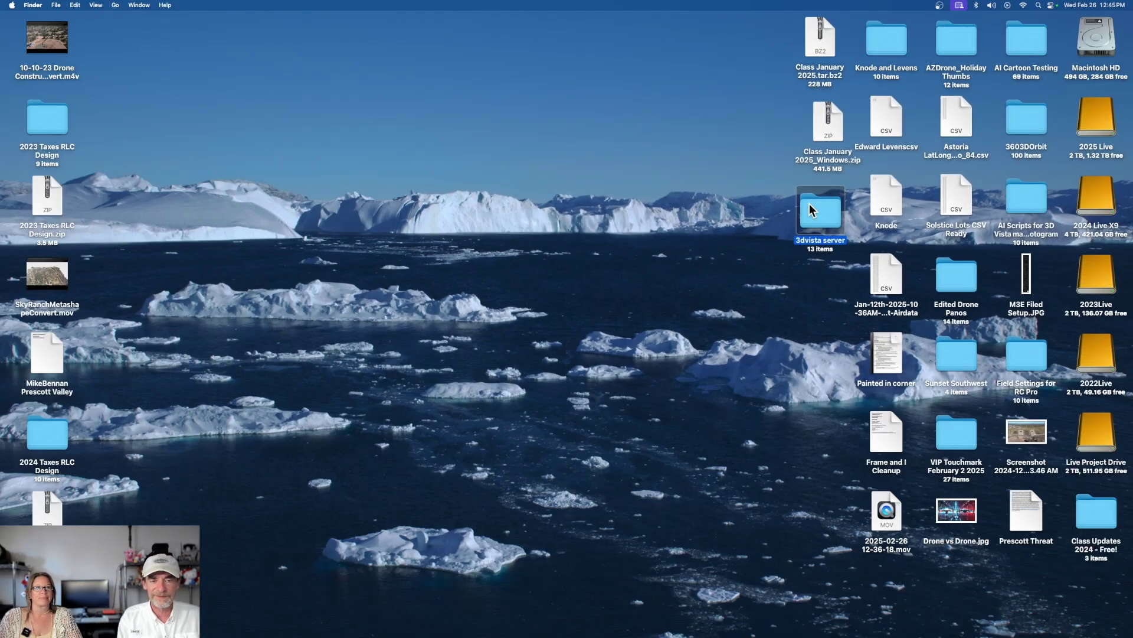
# Try to play the tour locally by opening index.htm from the 3dvista server folder, and close its browser page.
pyautogui.doubleClick(810, 204)
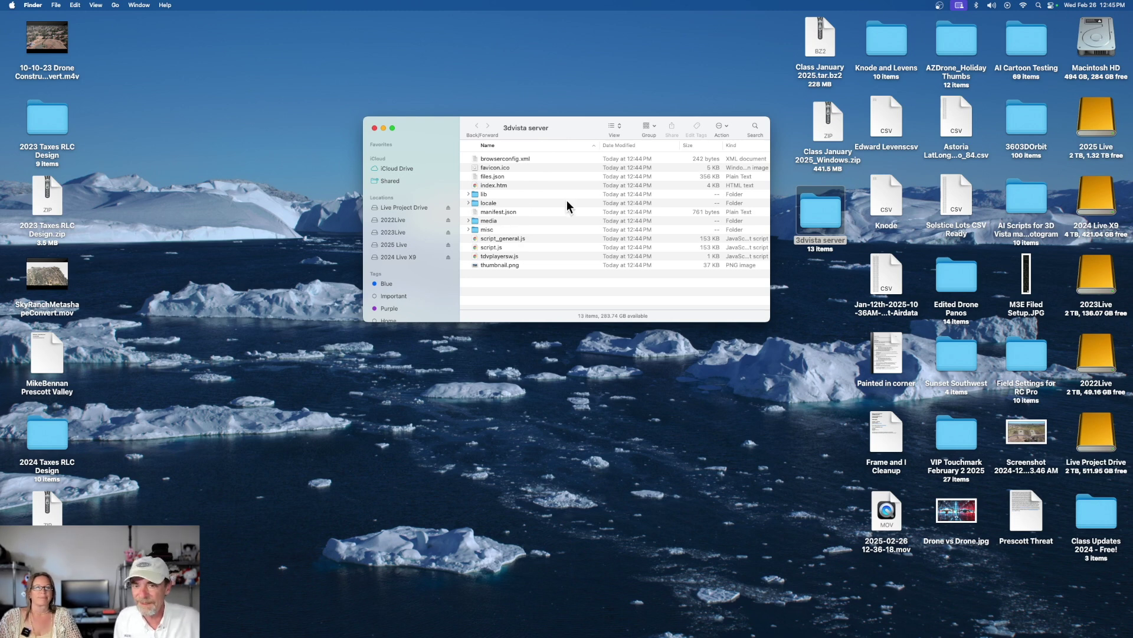
pyautogui.click(499, 186)
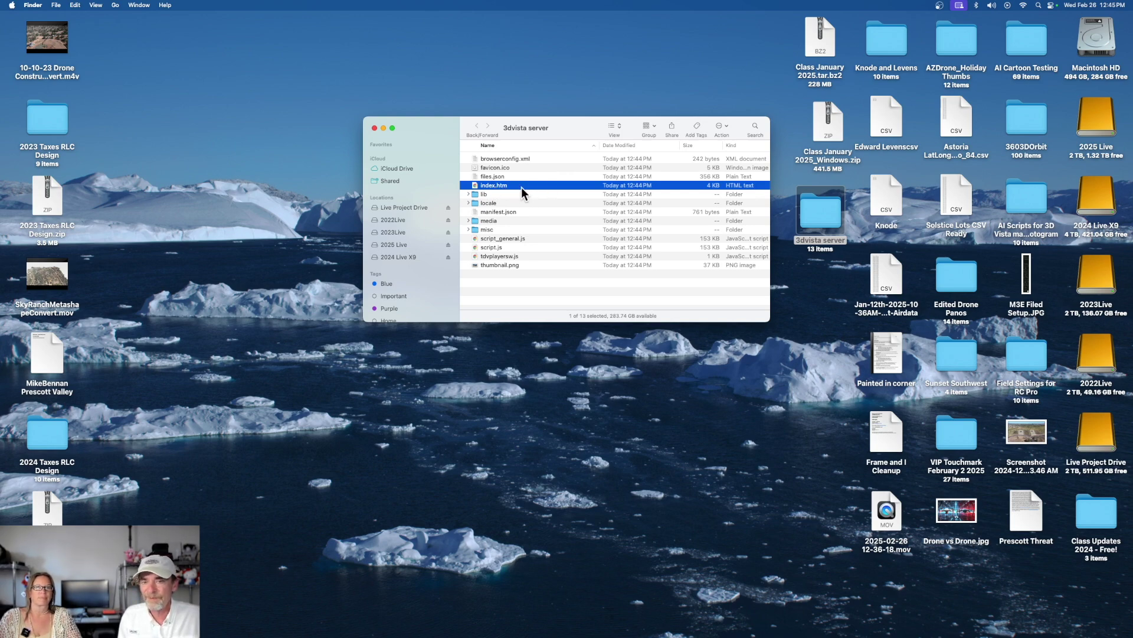
pyautogui.doubleClick(522, 187)
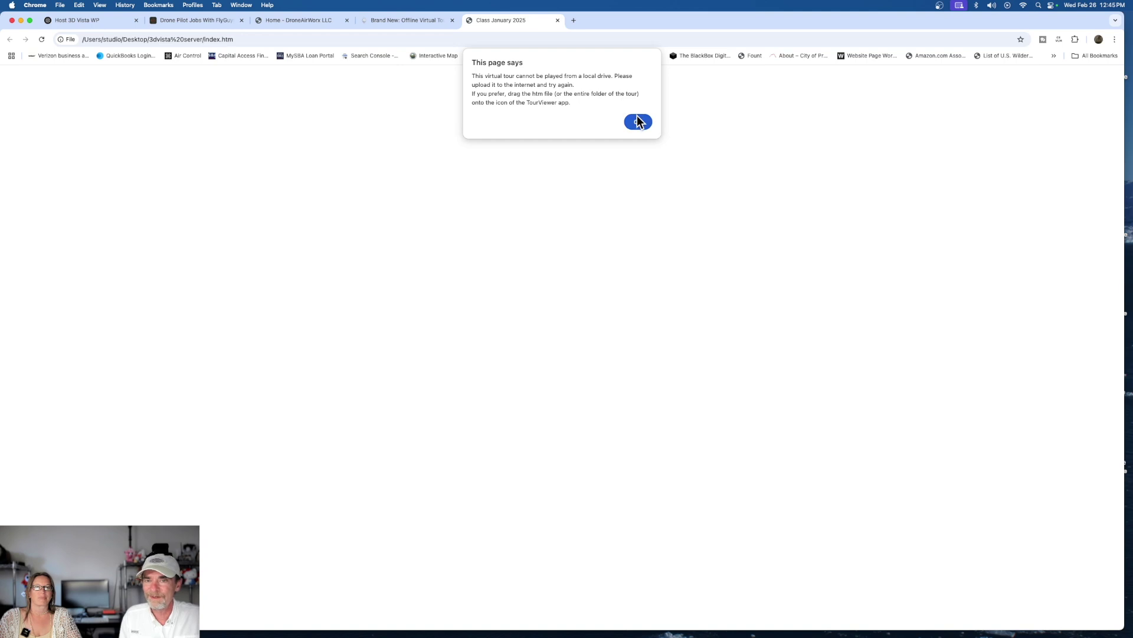
pyautogui.click(644, 122)
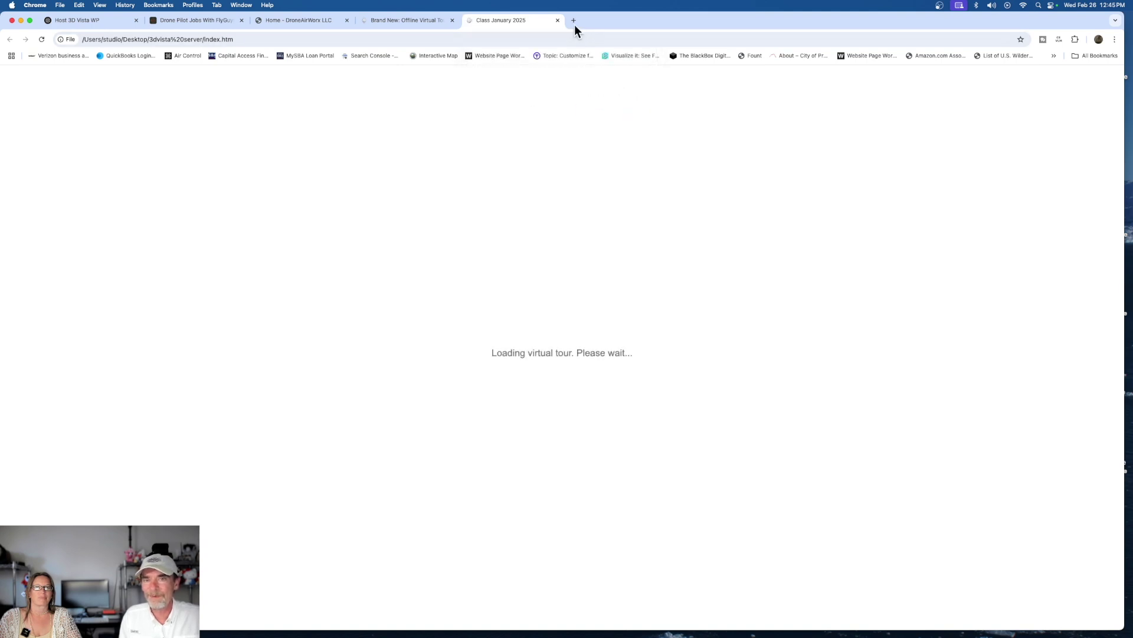
pyautogui.click(557, 20)
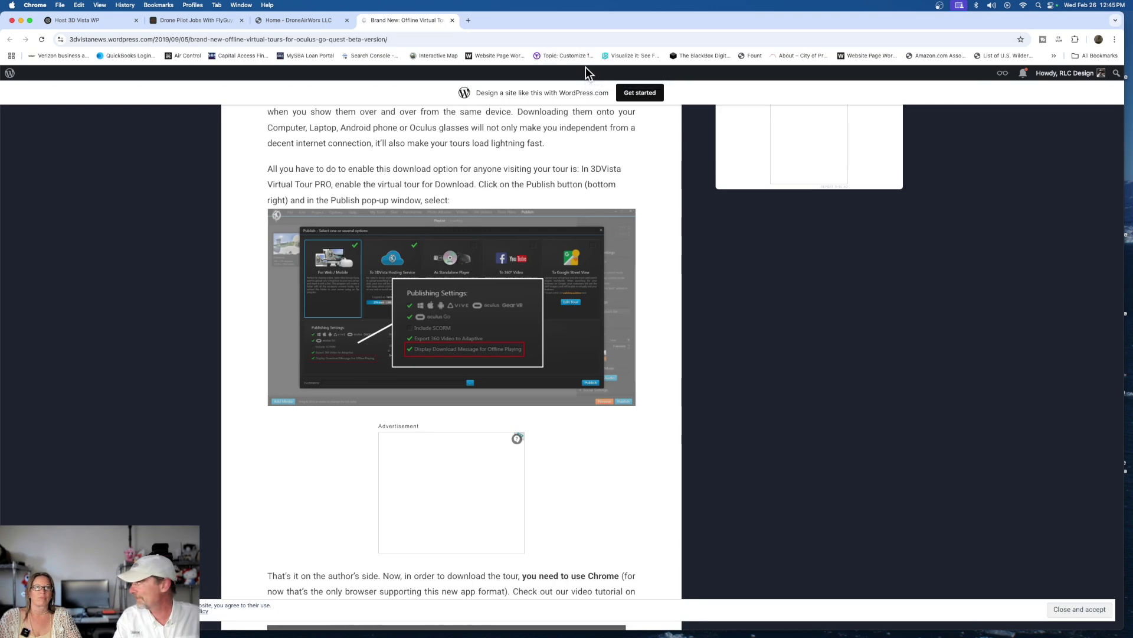
# Bring the 3dvista server folder window to the front and close it.
pyautogui.hotkey('ctrl', 'Up')
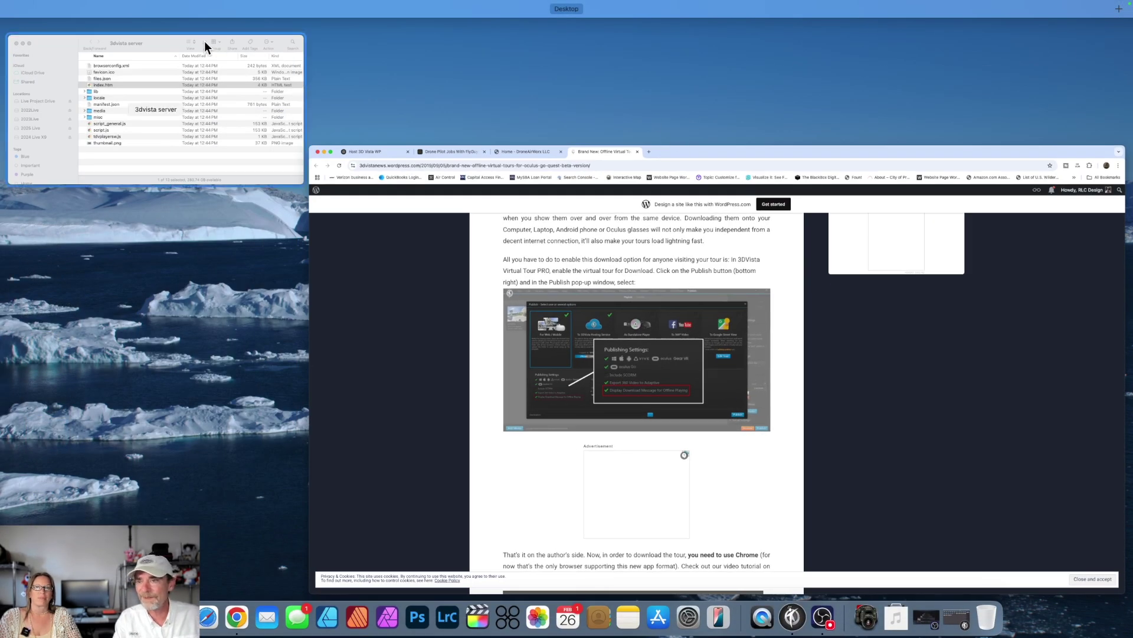
pyautogui.click(165, 41)
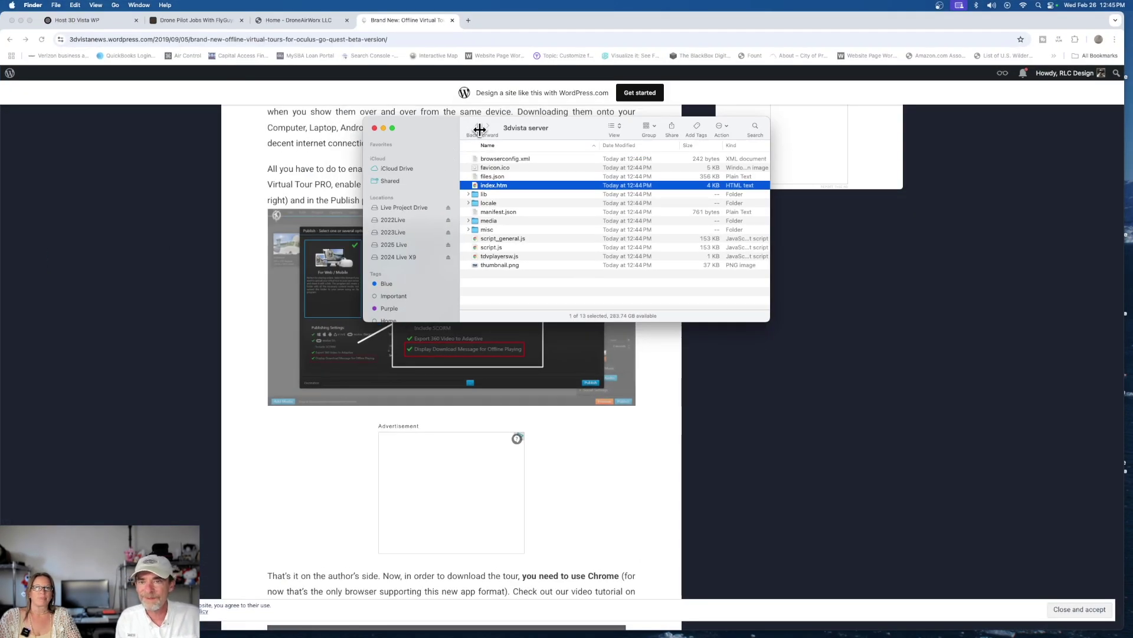
pyautogui.click(375, 128)
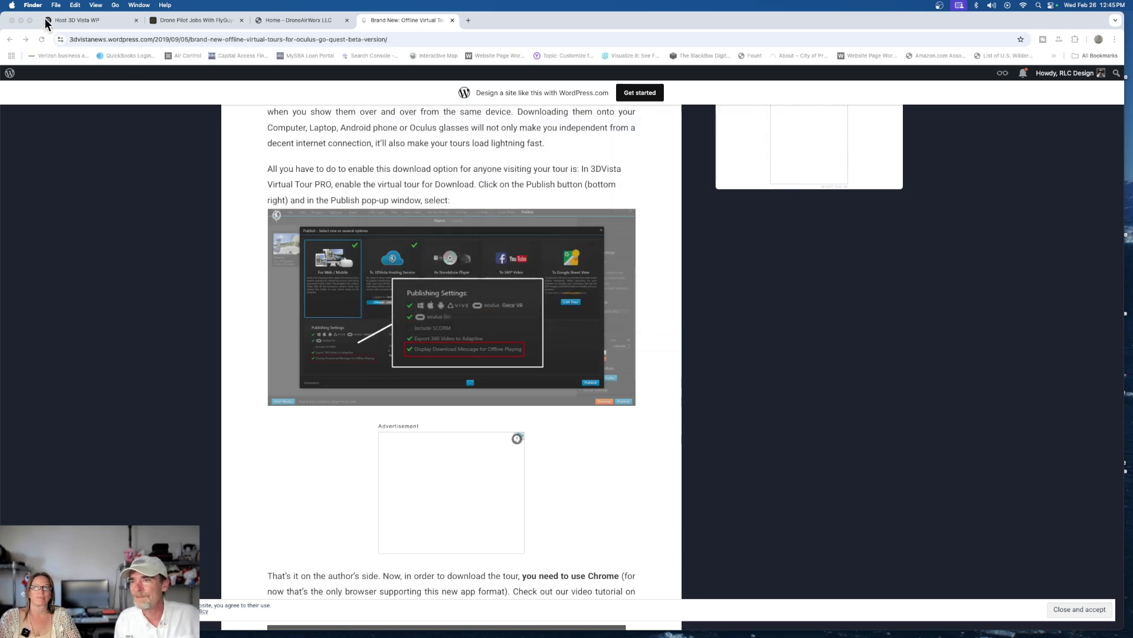
# Minimize the browser, check the size of the 3dvista server folder in its info window, and close that window.
pyautogui.click(21, 20)
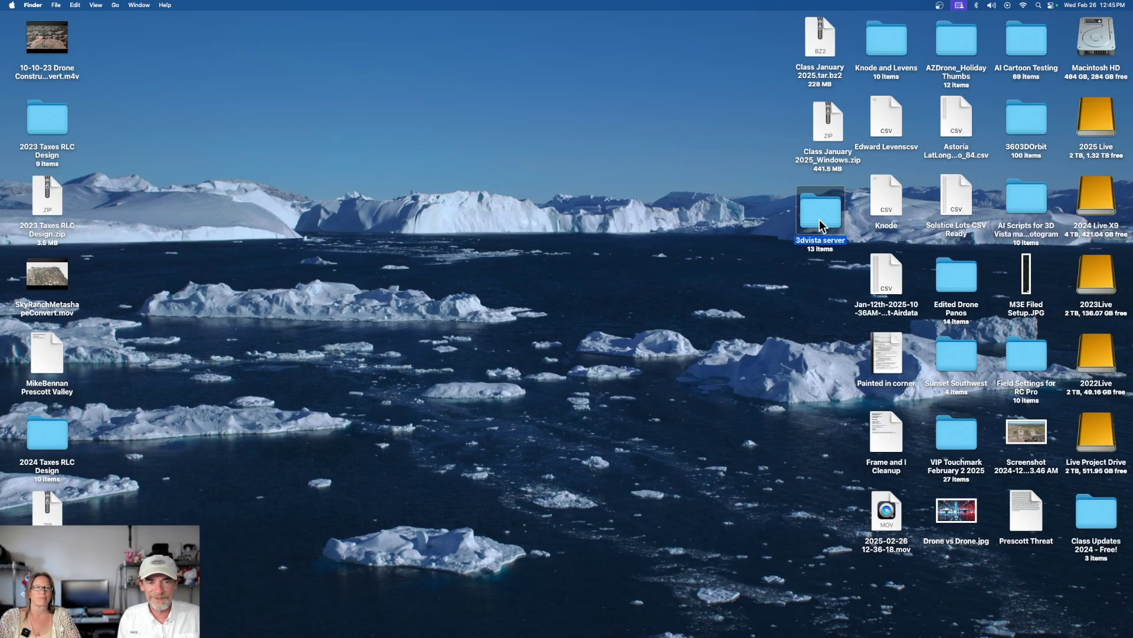
pyautogui.rightClick(819, 221)
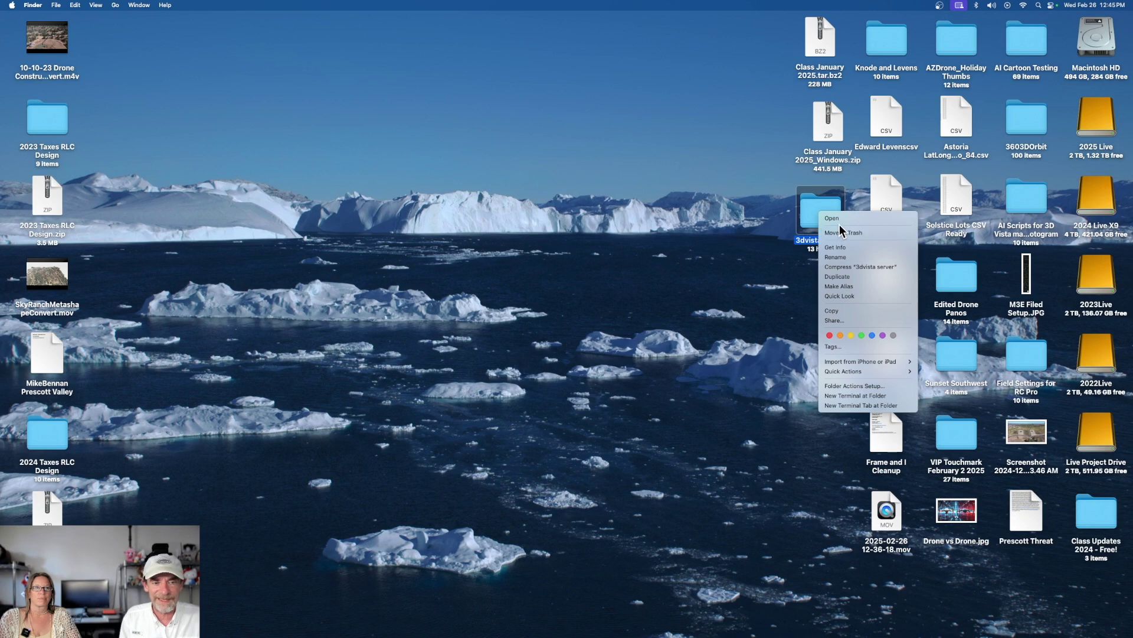
pyautogui.click(840, 247)
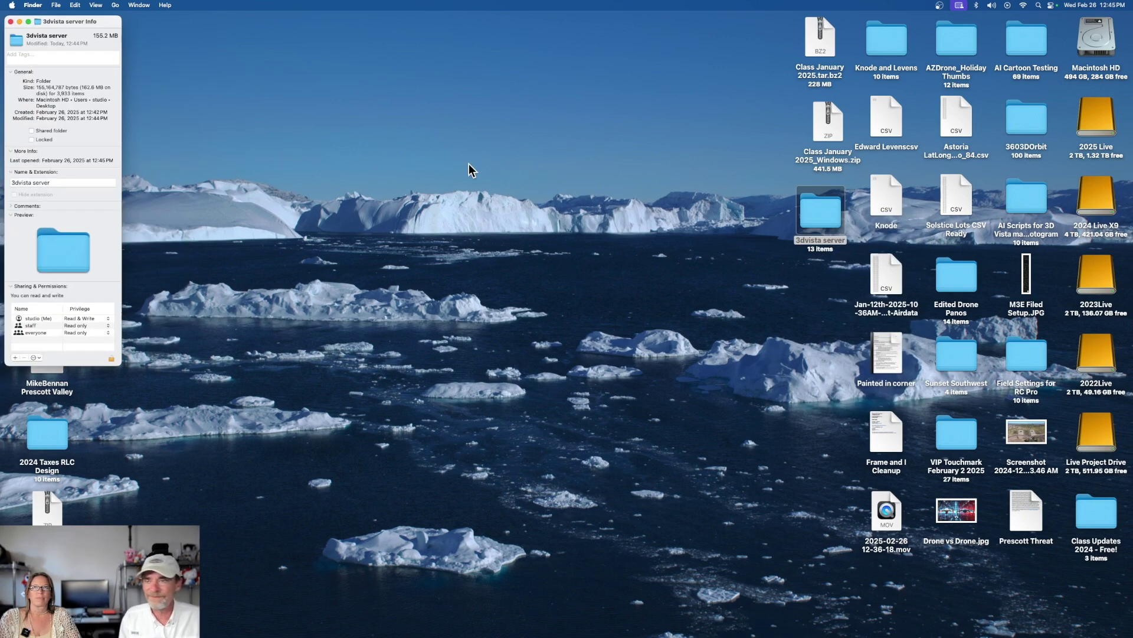
pyautogui.moveTo(103, 23); pyautogui.dragTo(488, 153)
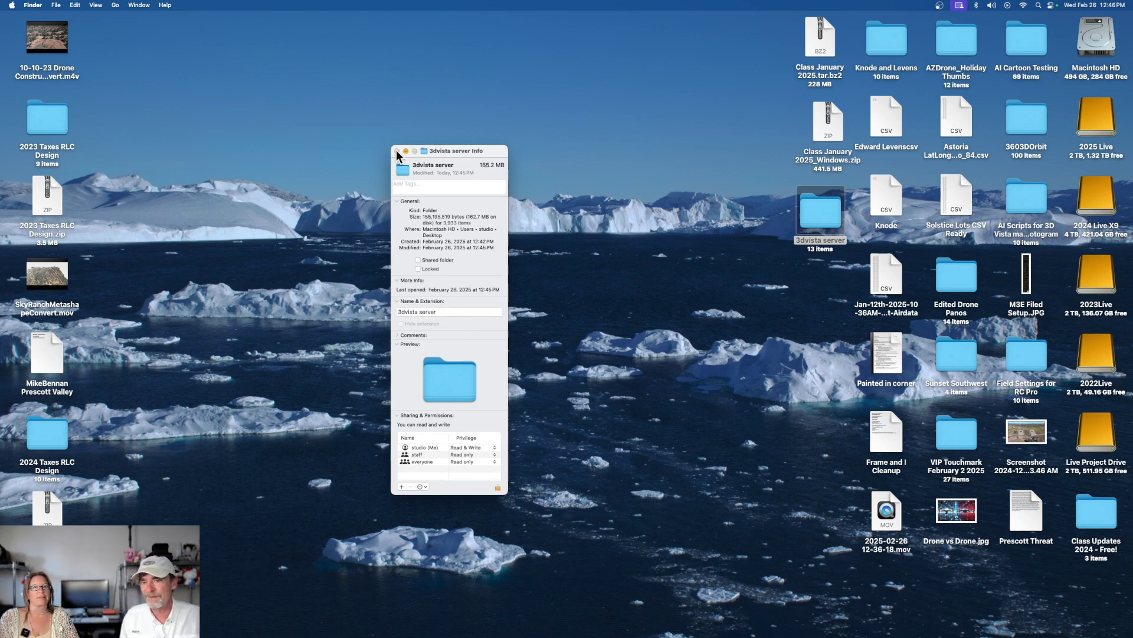
pyautogui.click(397, 152)
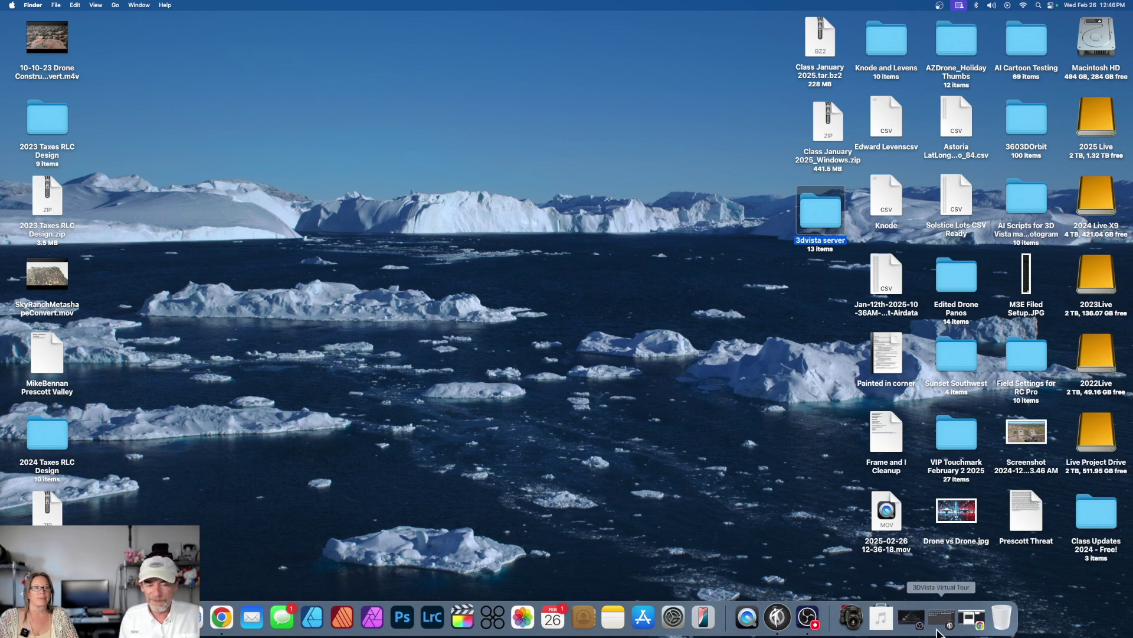
# Switch to 3DVista and change the publish target from Web / Mobile to Standalone Player.
pyautogui.click(942, 628)
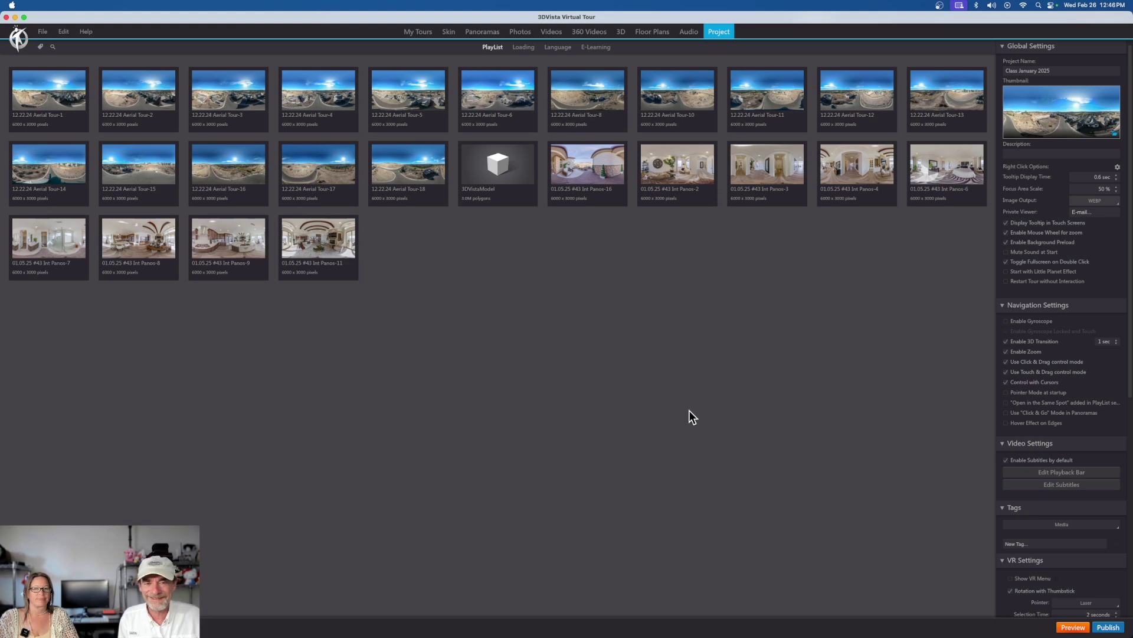
pyautogui.click(1106, 628)
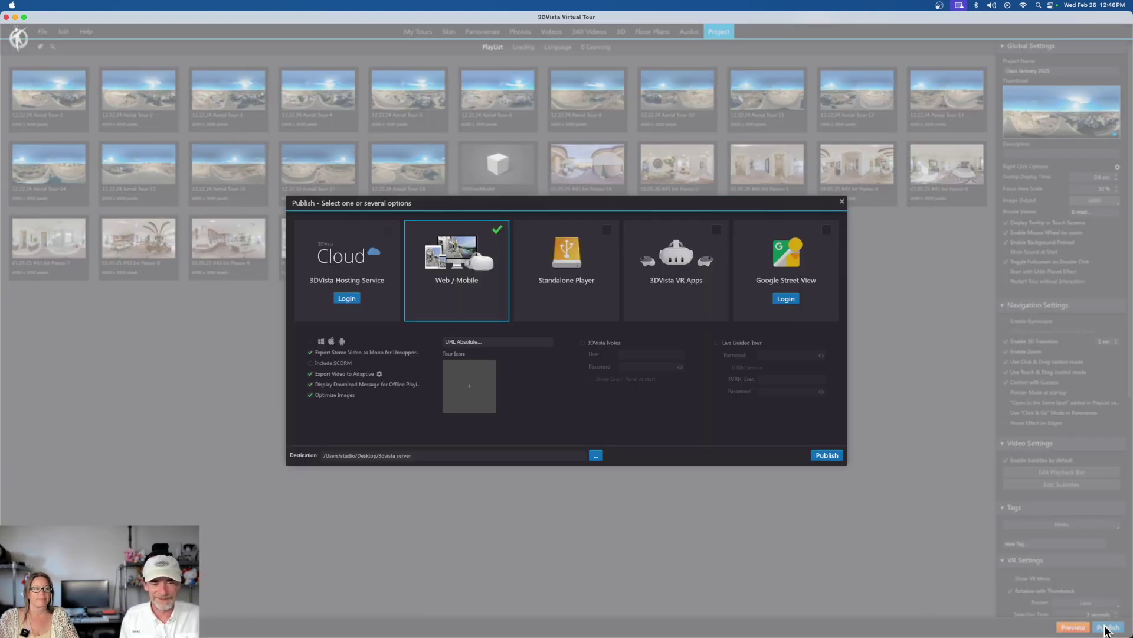
pyautogui.click(497, 230)
pyautogui.click(601, 302)
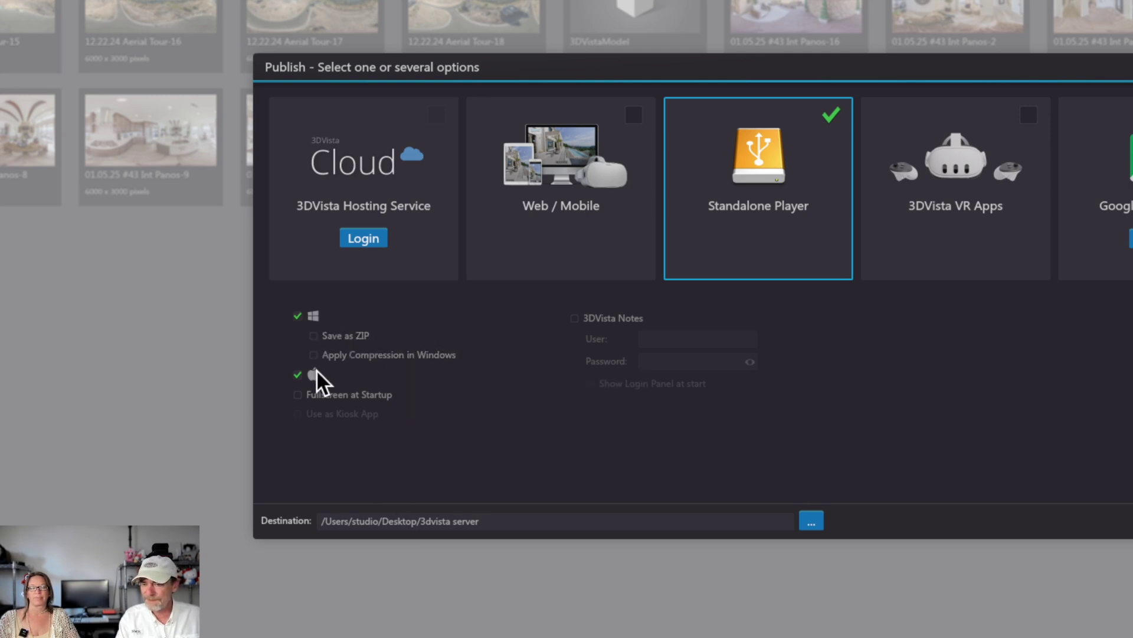
# Enable Save as ZIP for the Windows player, leave Fullscreen at Startup off, and close the publish options without publishing.
pyautogui.click(313, 336)
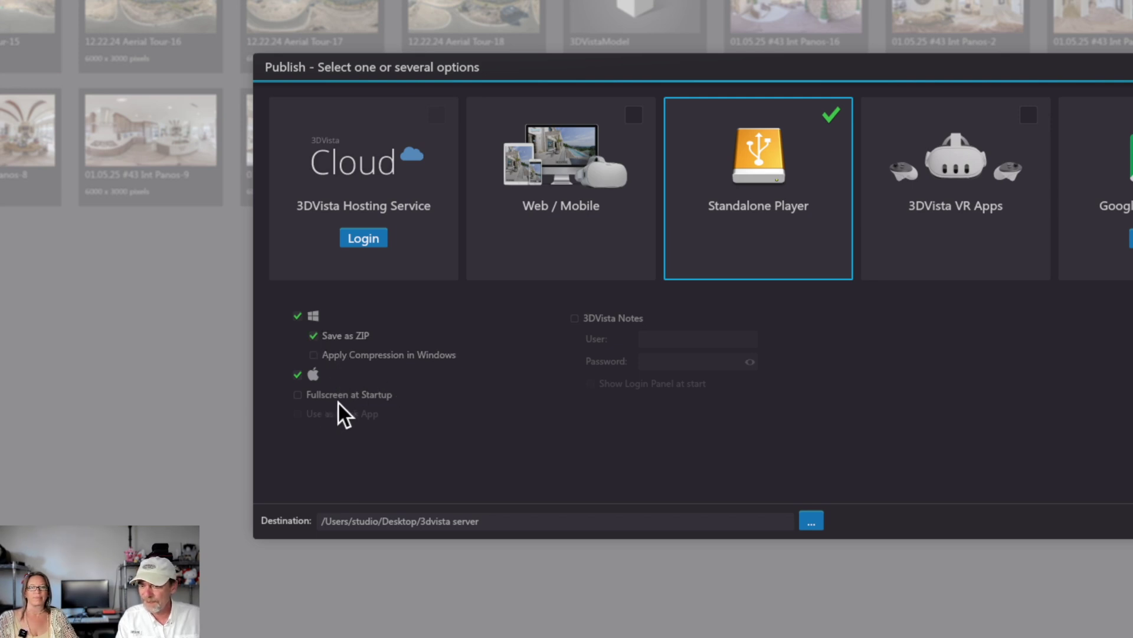
pyautogui.click(300, 396)
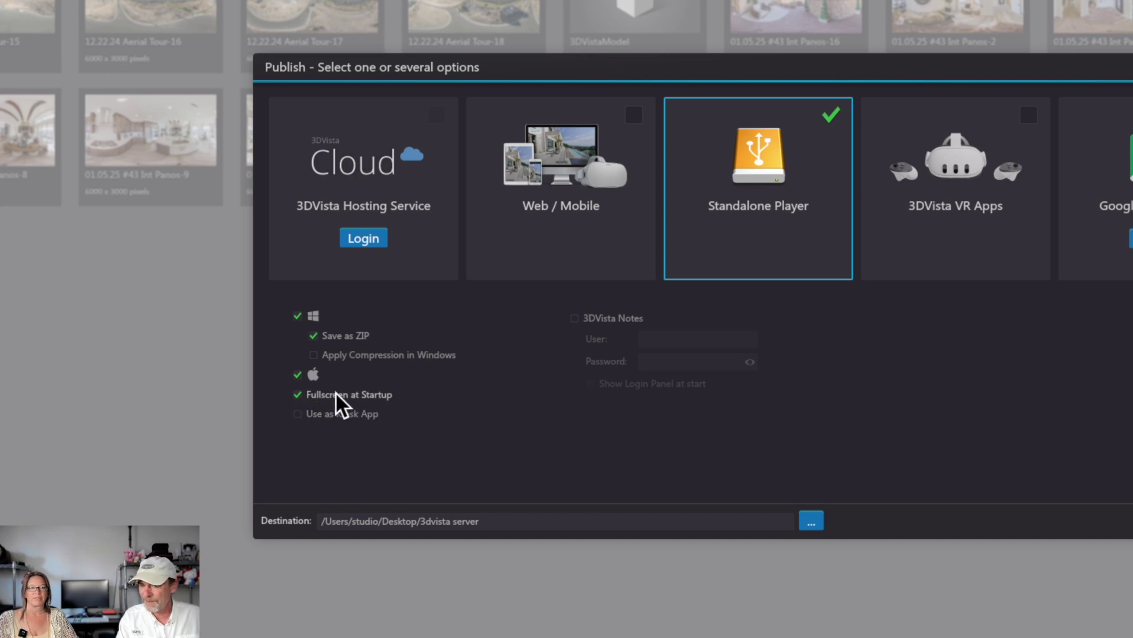
pyautogui.click(298, 394)
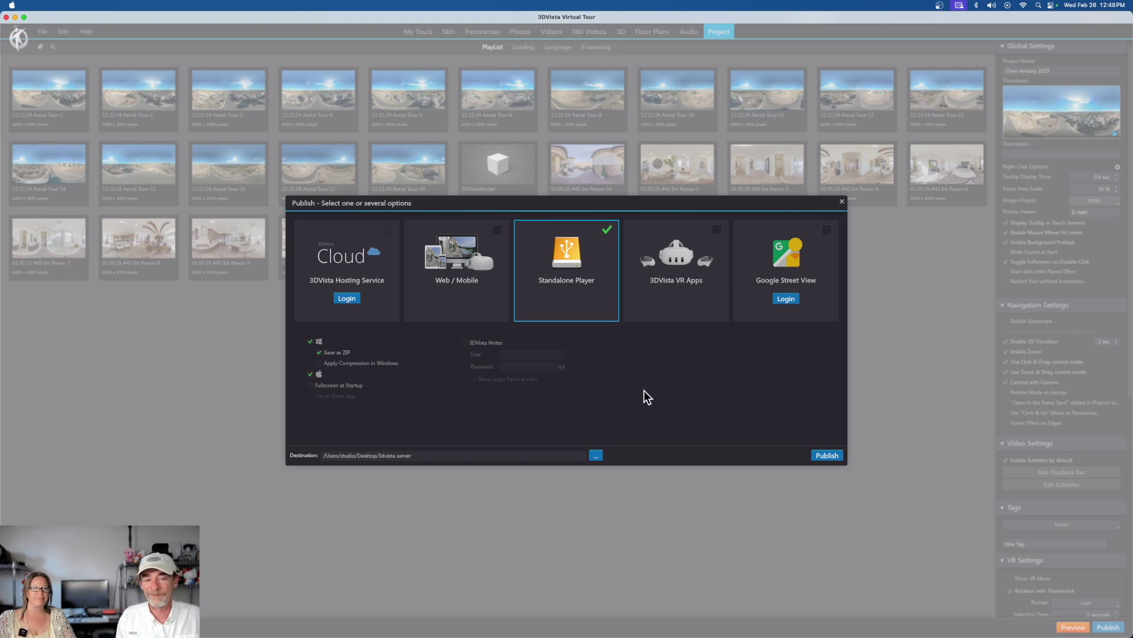
pyautogui.click(840, 203)
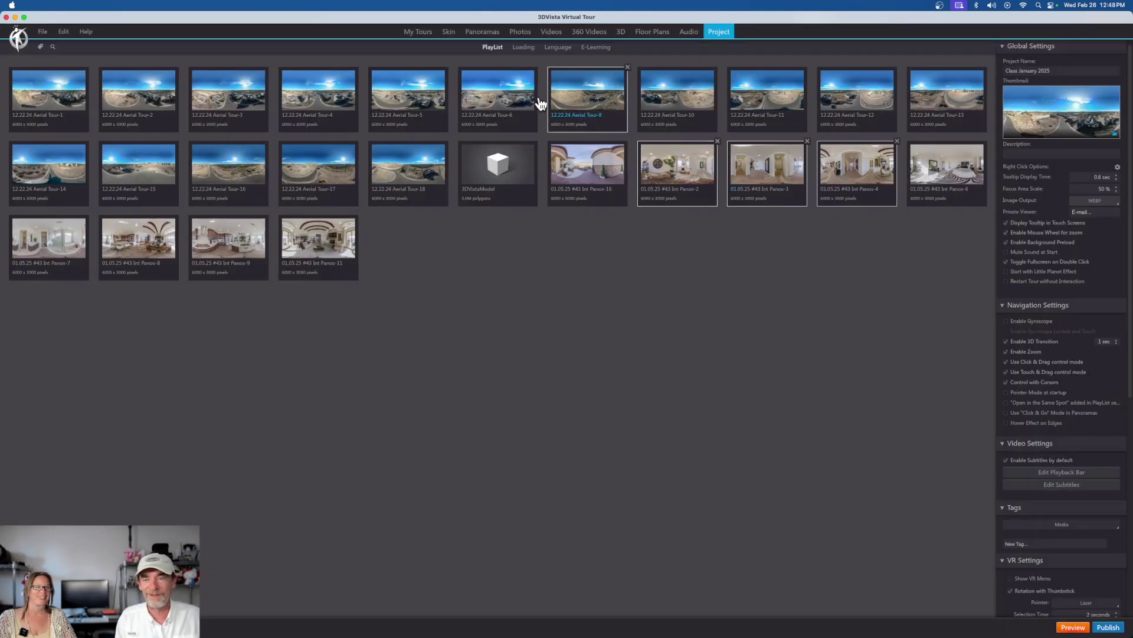
# Minimize the 3DVista window and move the 3dvista server folder on the desktop to the Trash.
pyautogui.click(15, 18)
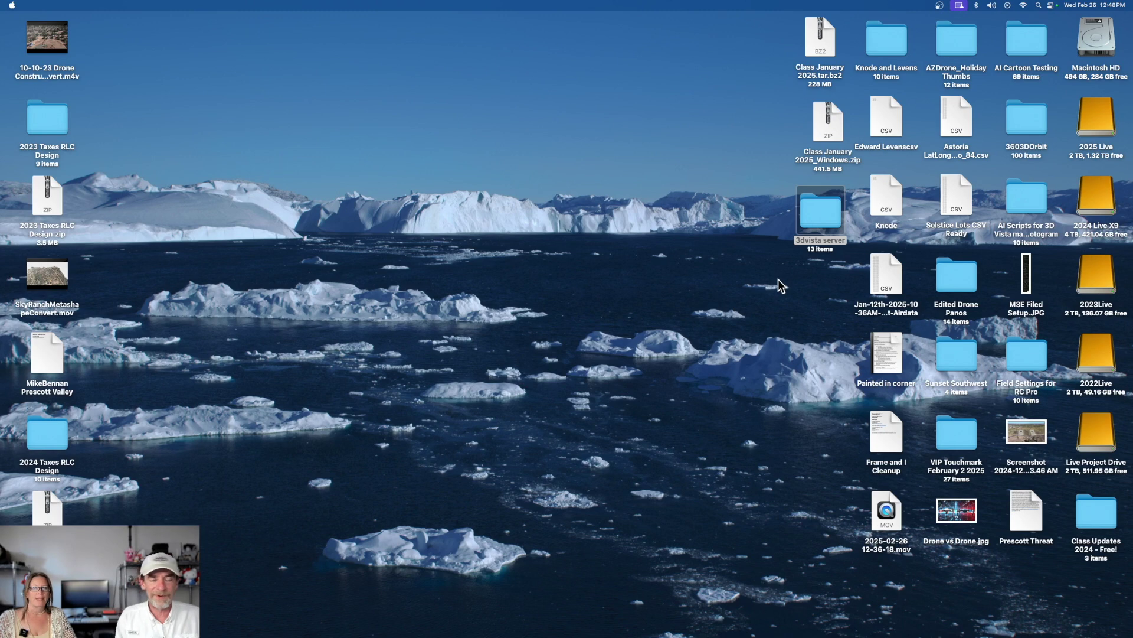
pyautogui.rightClick(820, 207)
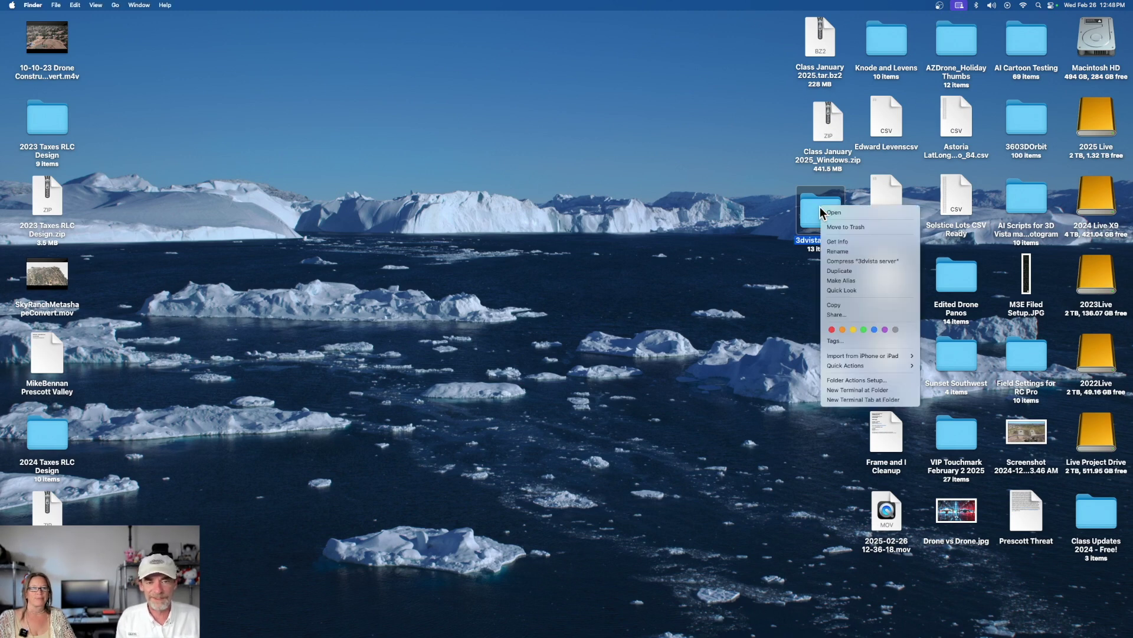
pyautogui.click(848, 227)
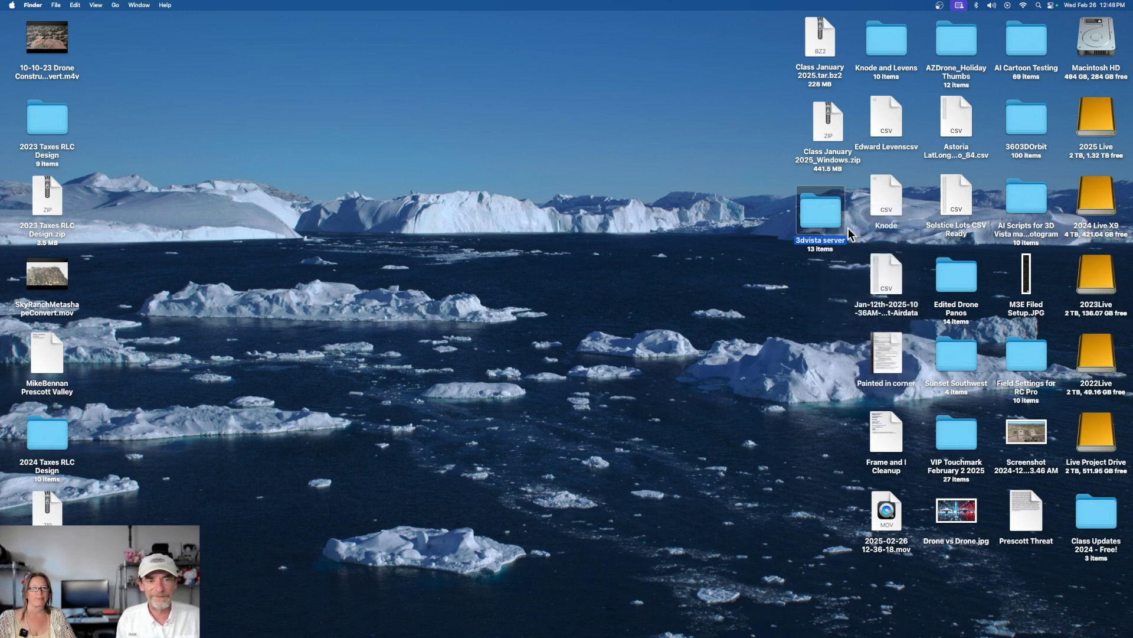
# Extract Class January 2025.tar.bz2 and move the extracted Class January 2025 folder to a free spot on the desktop.
pyautogui.click(822, 125)
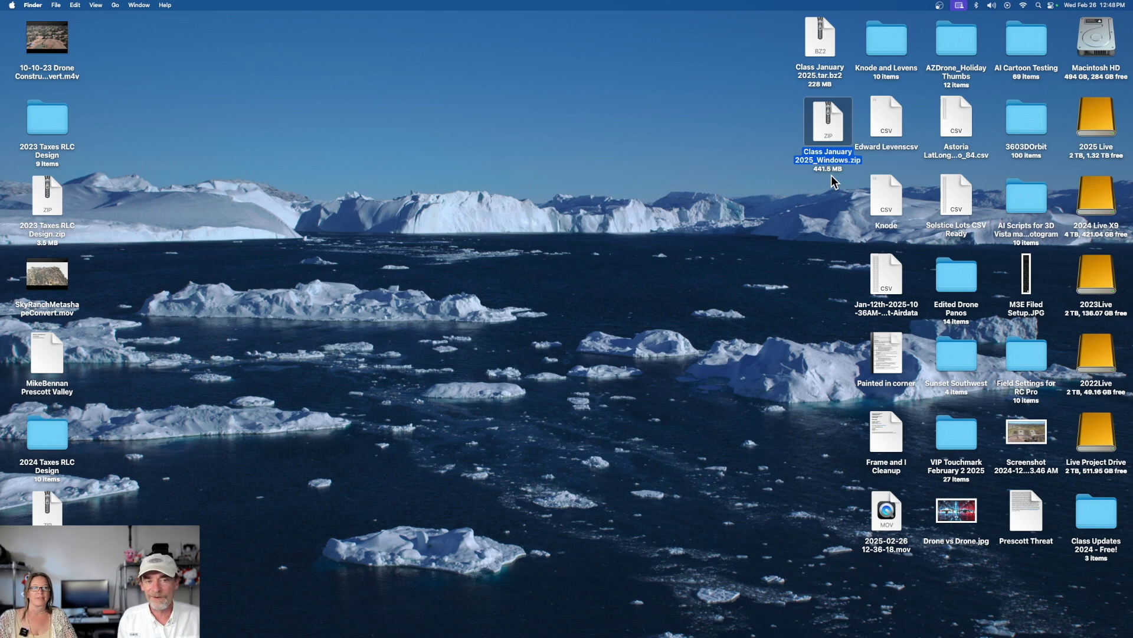
pyautogui.click(827, 54)
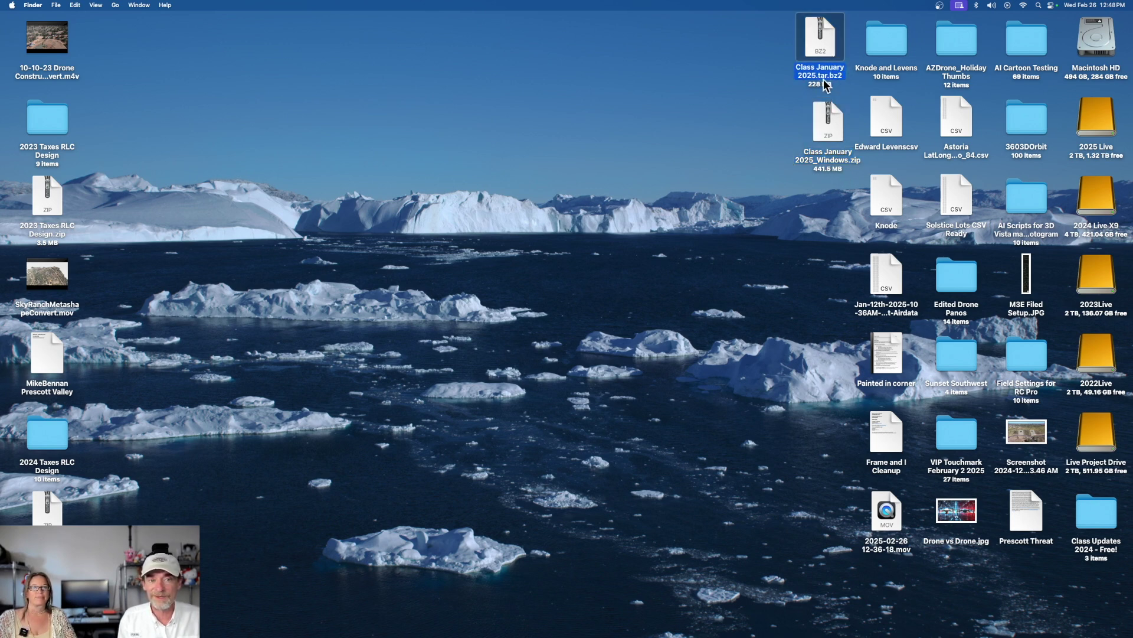
pyautogui.doubleClick(814, 33)
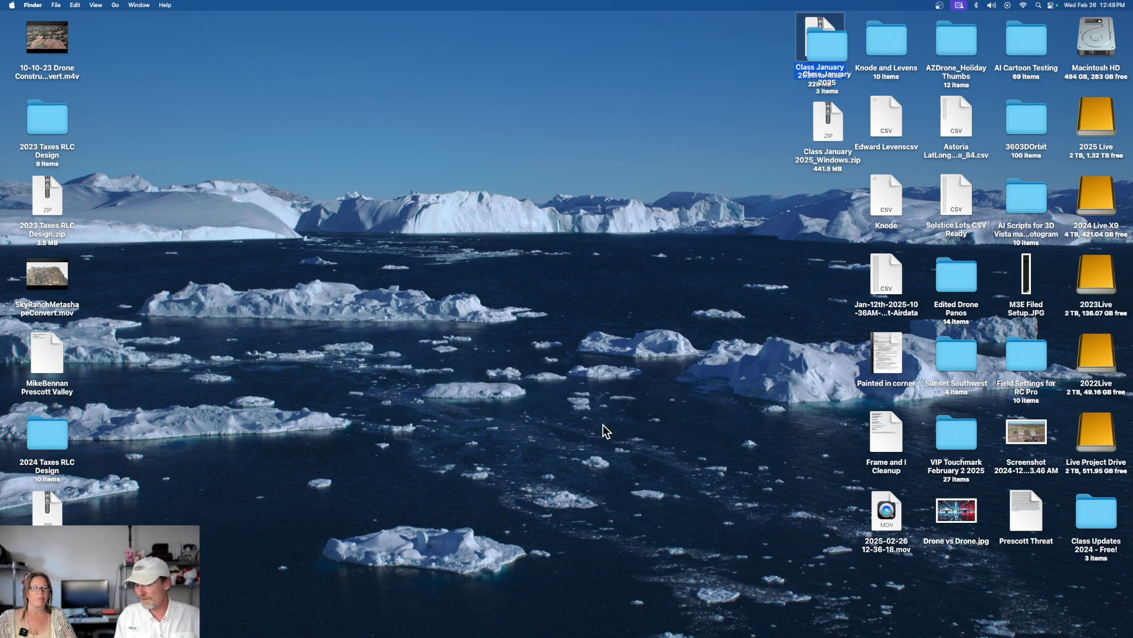
pyautogui.moveTo(825, 46); pyautogui.dragTo(714, 195)
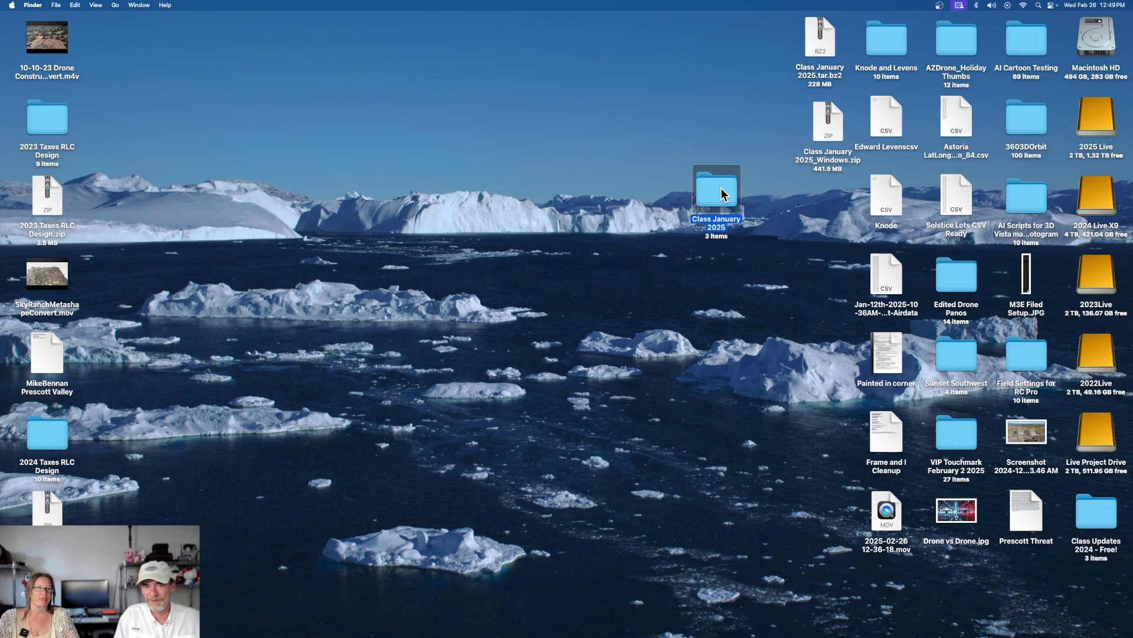
# Open the extracted Class January 2025 folder, launch its App application, and bring the Tour Viewer to the front.
pyautogui.doubleClick(721, 189)
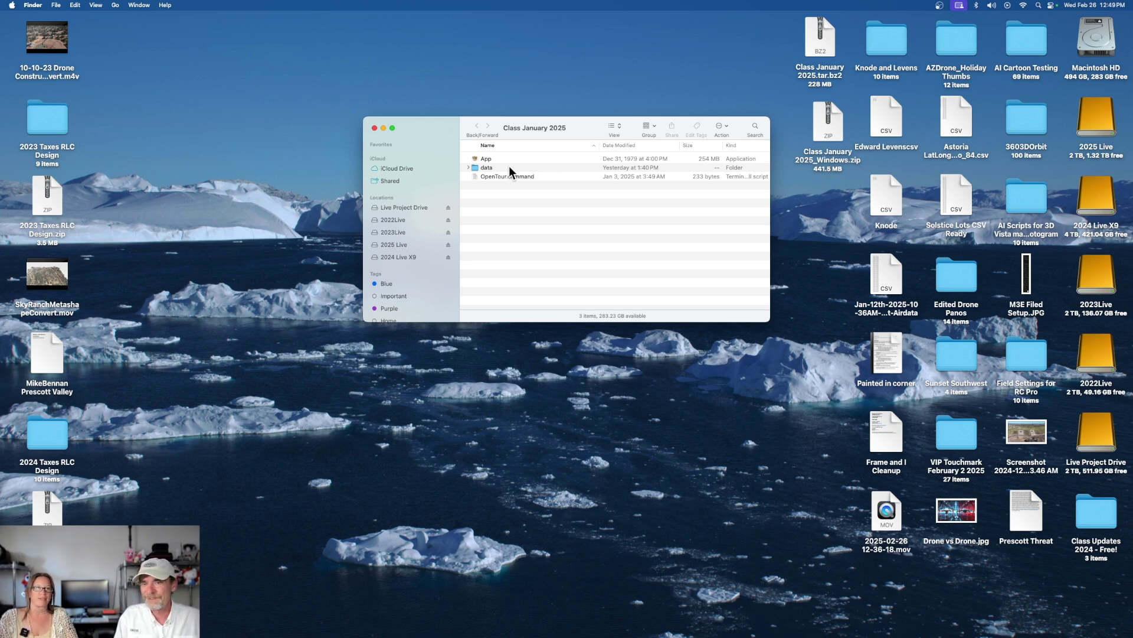
pyautogui.click(494, 159)
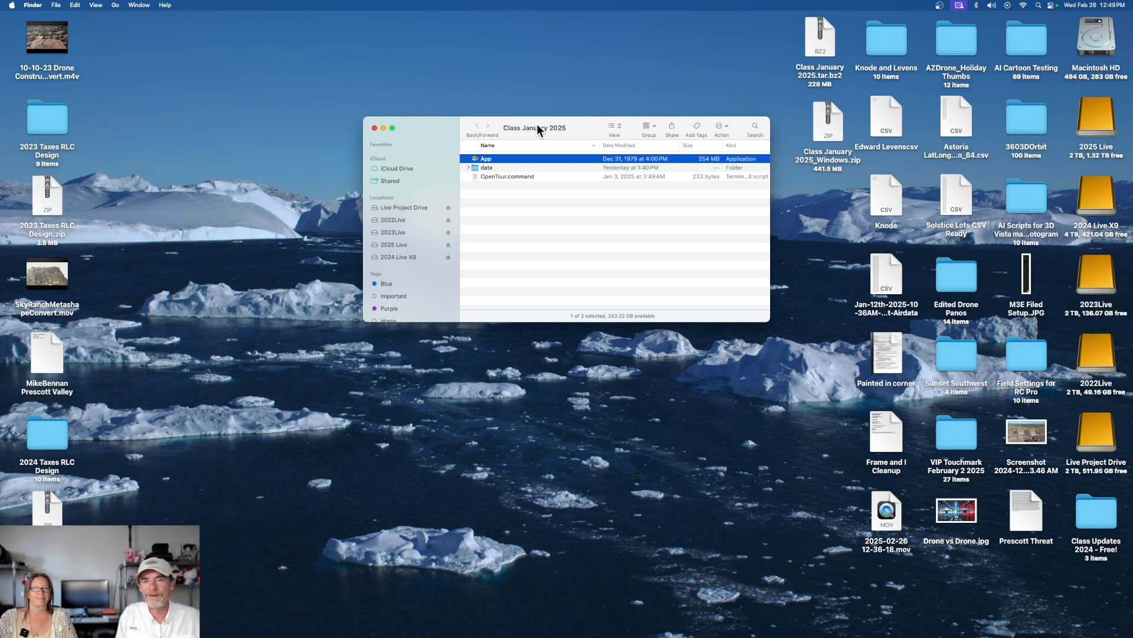
pyautogui.moveTo(724, 634)
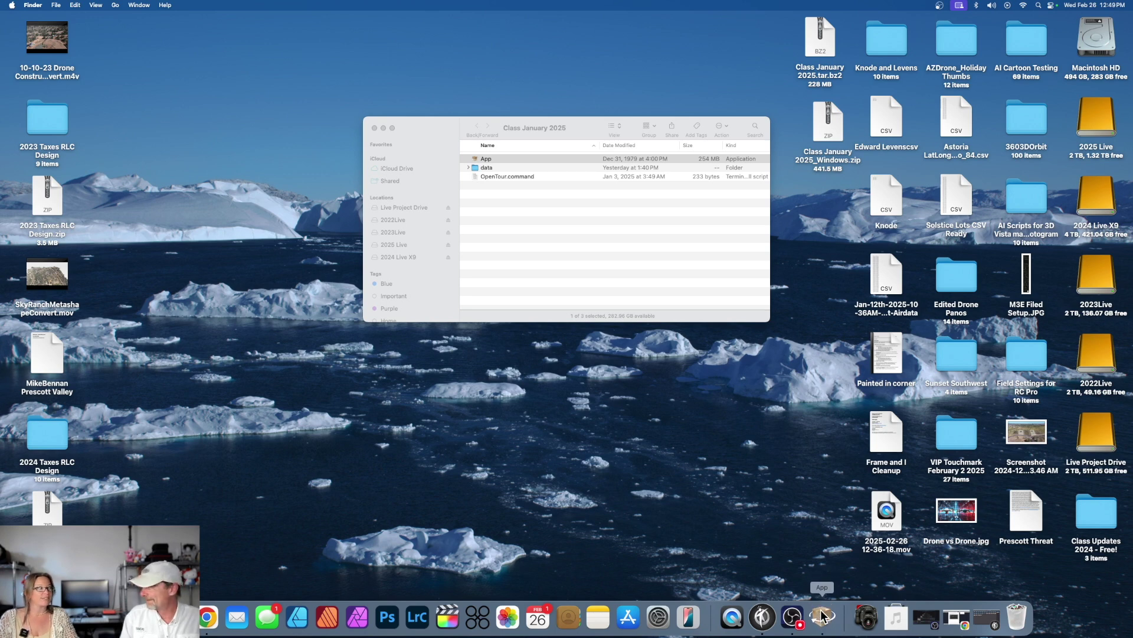
pyautogui.click(821, 615)
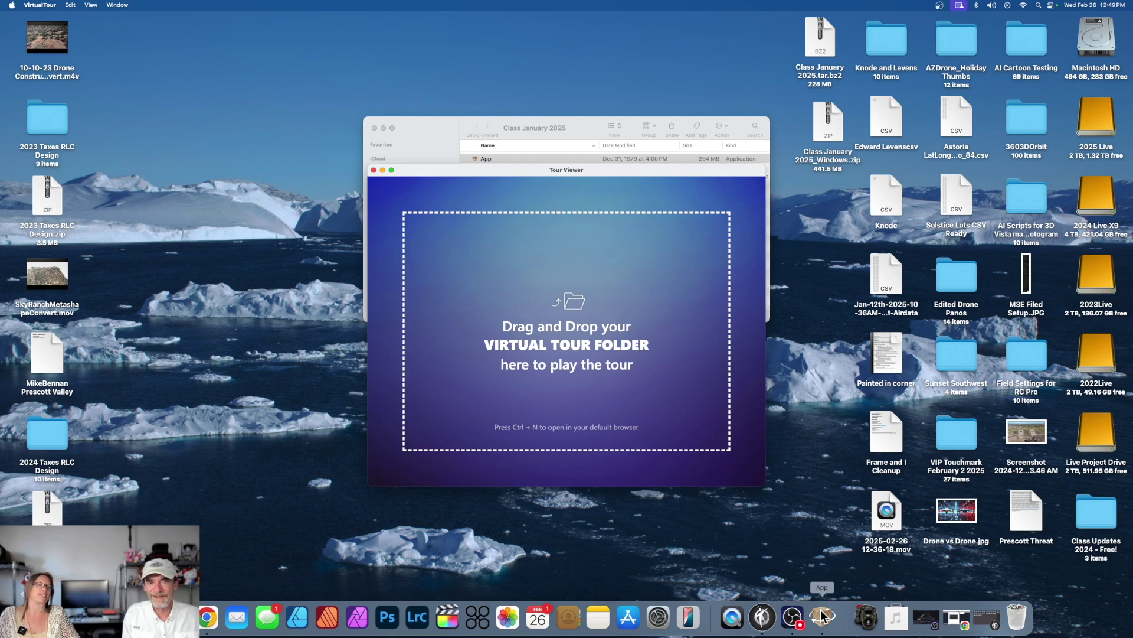
# Arrange the folder and Tour Viewer windows and drop the data folder into the viewer to play the tour.
pyautogui.moveTo(572, 123); pyautogui.dragTo(587, 83)
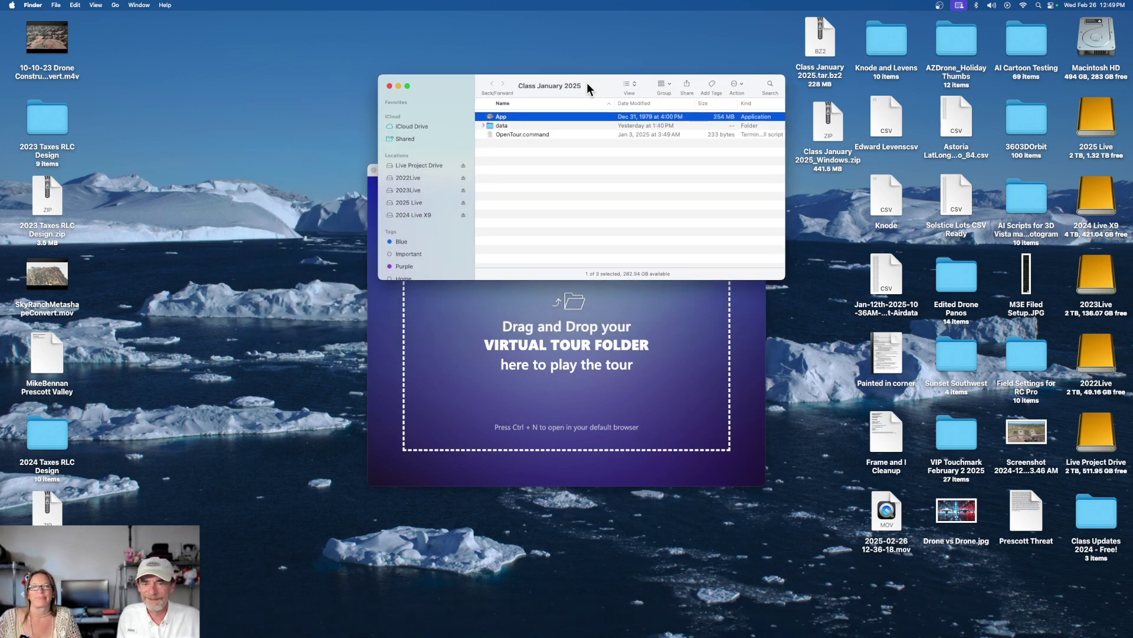
pyautogui.click(625, 331)
pyautogui.moveTo(632, 170); pyautogui.dragTo(624, 222)
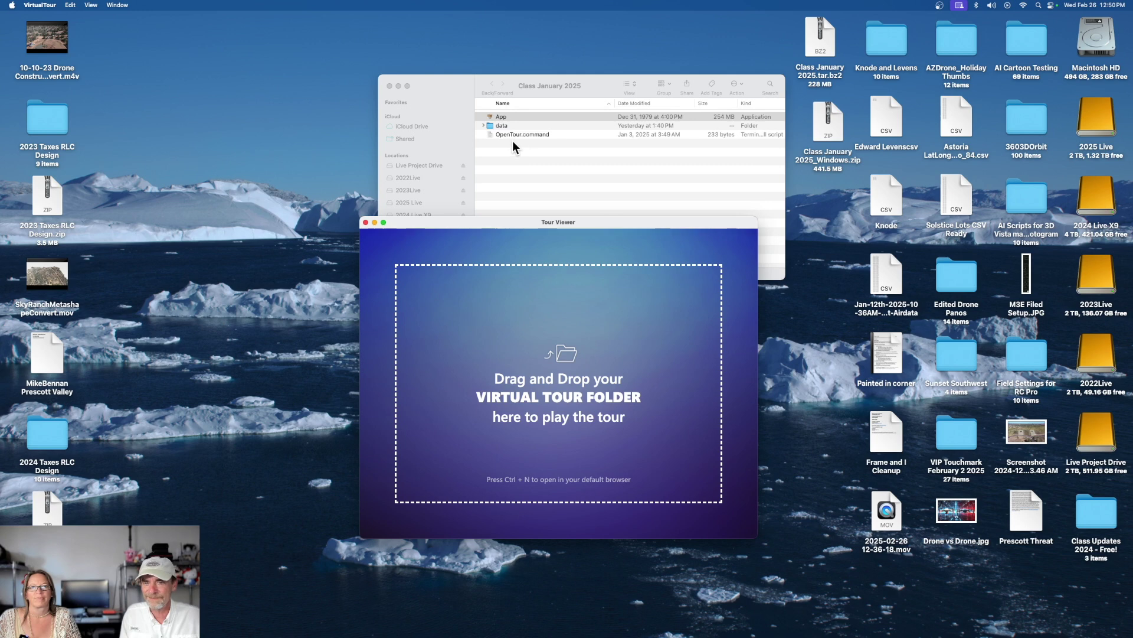
pyautogui.click(503, 123)
pyautogui.click(504, 126)
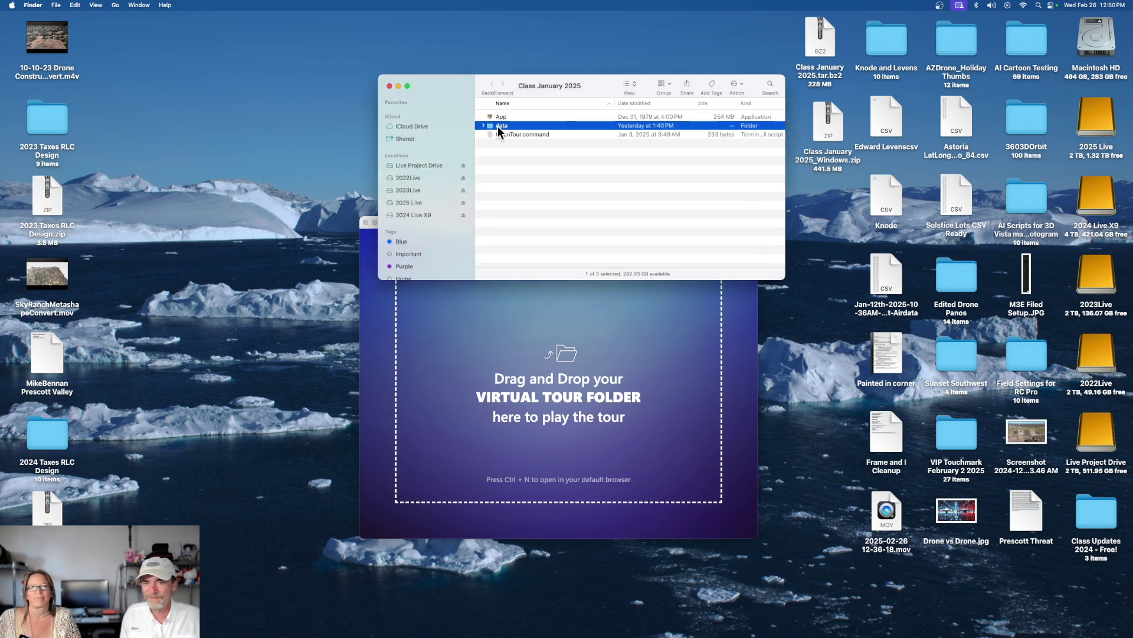
pyautogui.moveTo(562, 291); pyautogui.dragTo(557, 386)
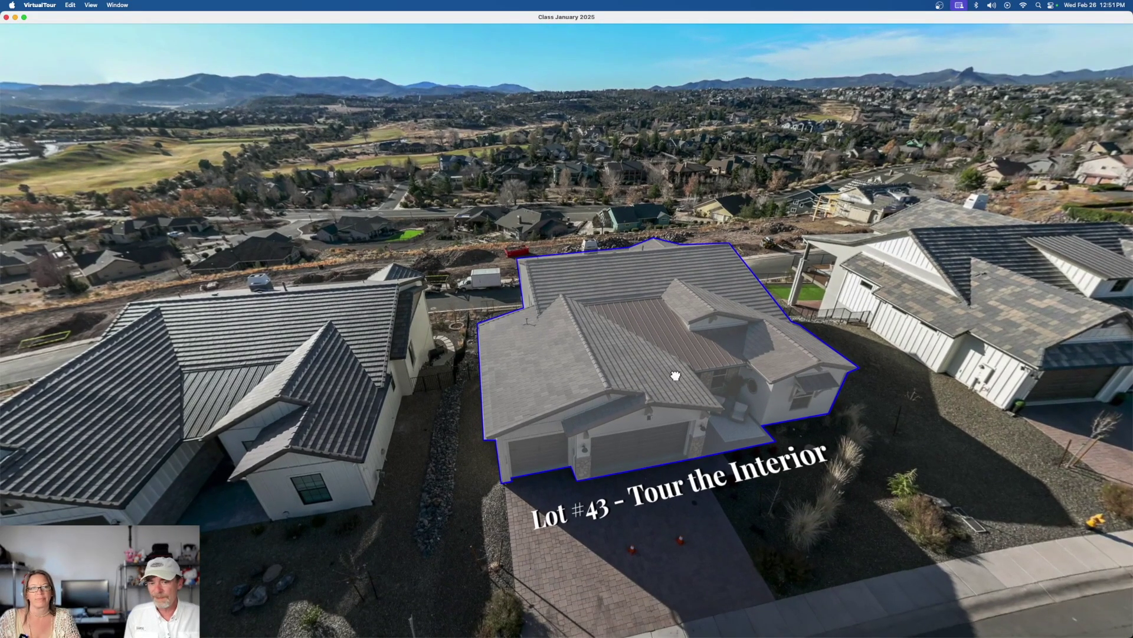
# Enter the Lot #43 interior tour from the aerial view and quit the tour player.
pyautogui.click(675, 376)
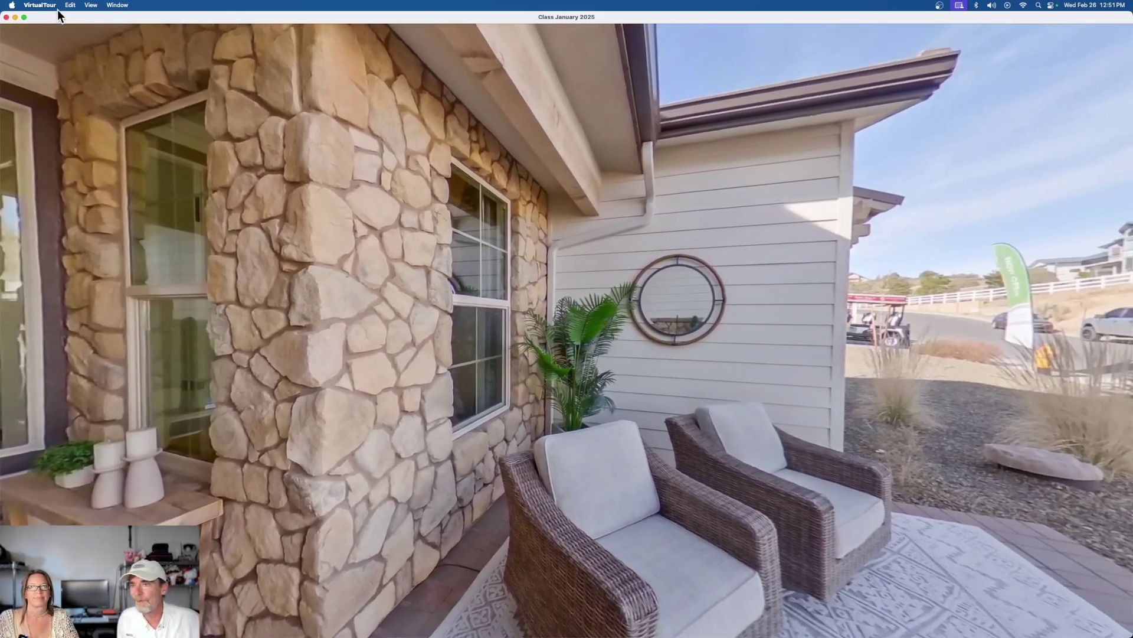
pyautogui.click(57, 10)
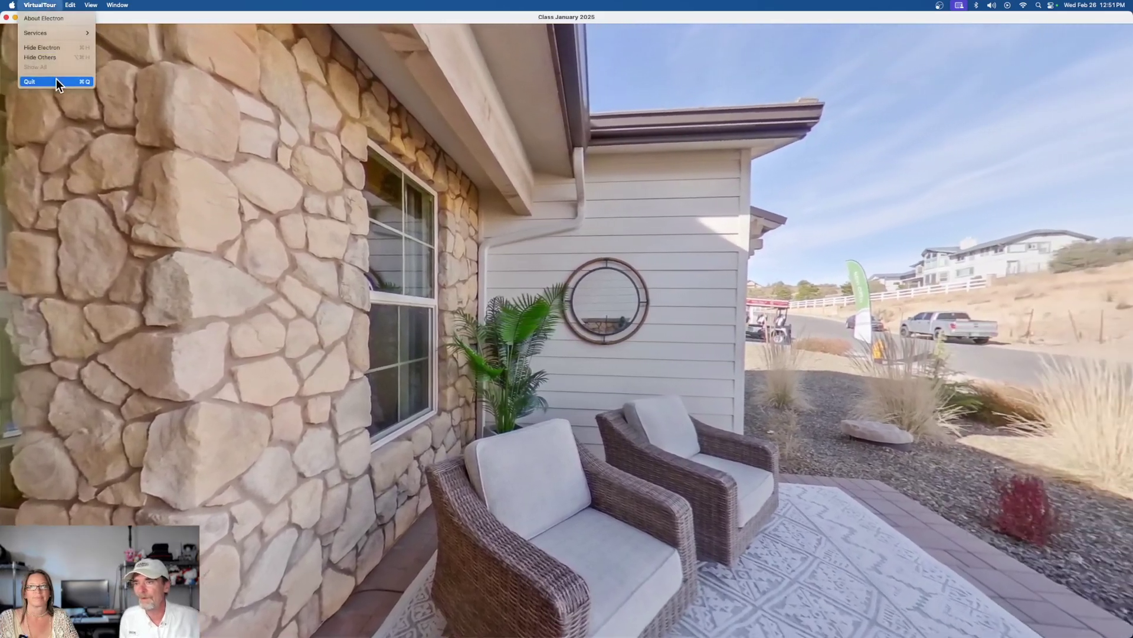
pyautogui.click(55, 79)
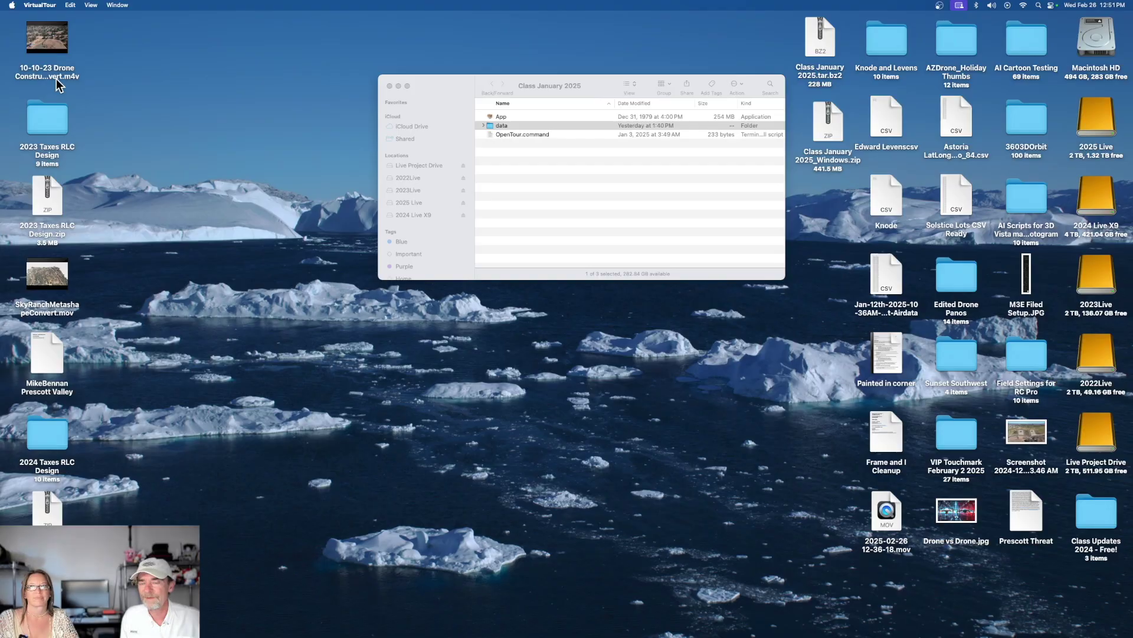
# Move the Class January 2025 folder below the Class January 2025_Windows.zip file and briefly recheck the folder's contents.
pyautogui.click(390, 85)
pyautogui.moveTo(811, 189); pyautogui.dragTo(834, 204)
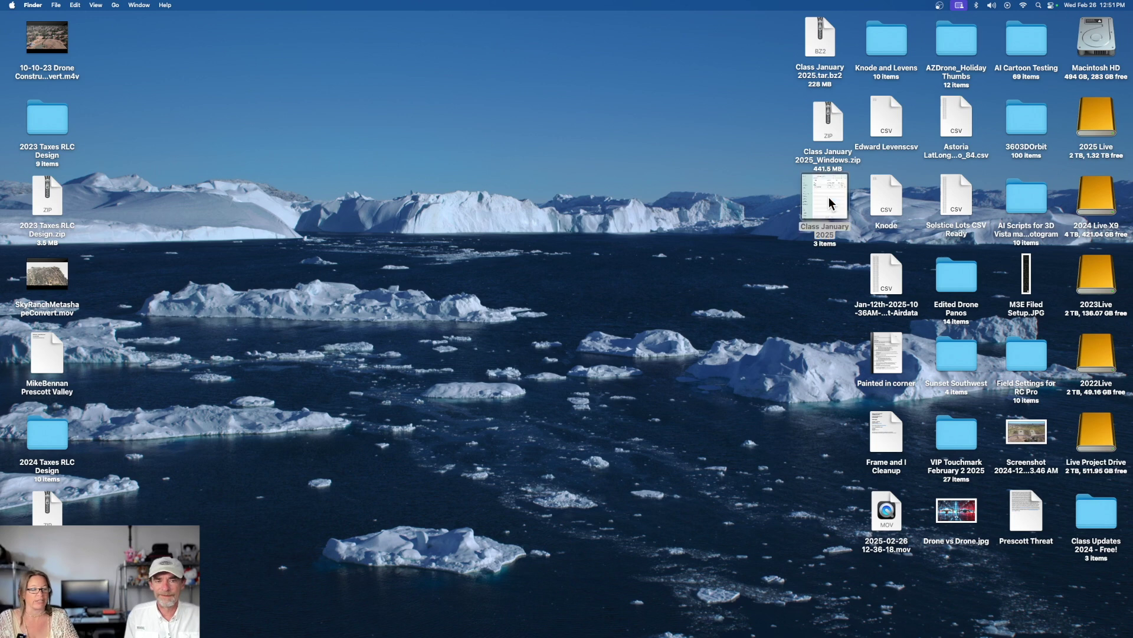
pyautogui.doubleClick(828, 196)
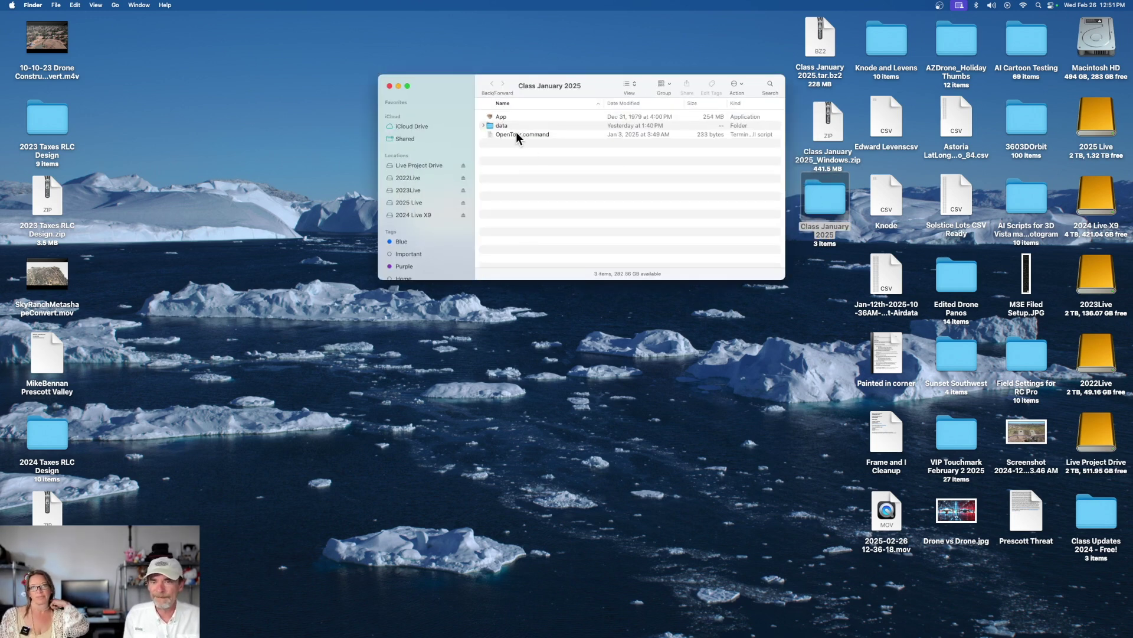
pyautogui.click(389, 86)
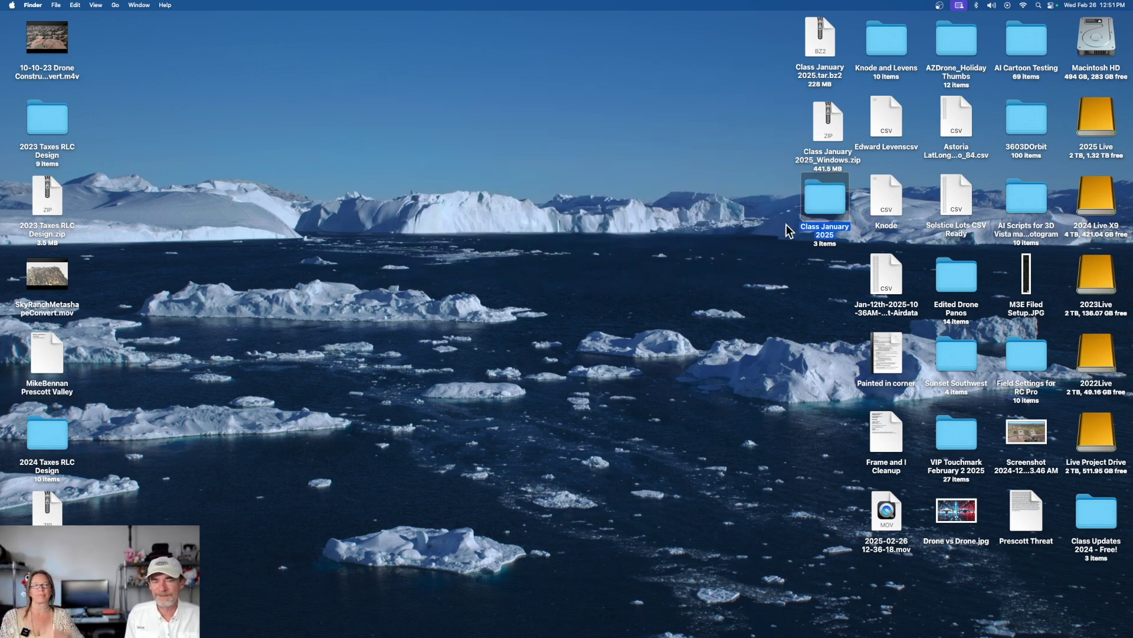
# Switch back to 3DVista, deselect the Standalone Player publish target, and close the publish options without publishing.
pyautogui.moveTo(970, 630)
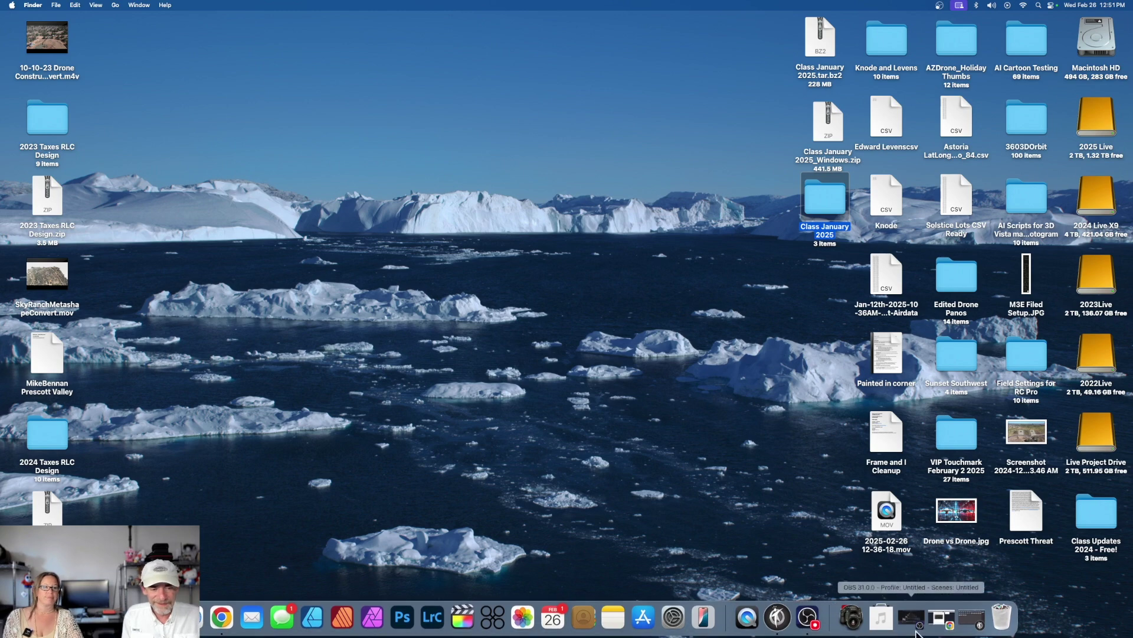
pyautogui.click(912, 618)
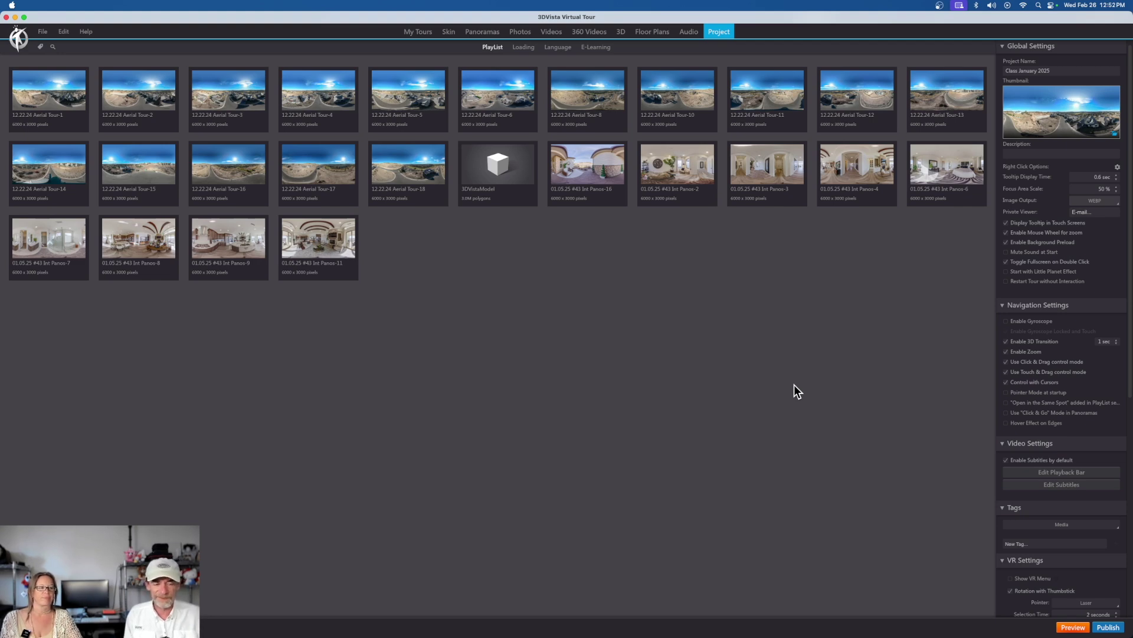
pyautogui.click(1108, 628)
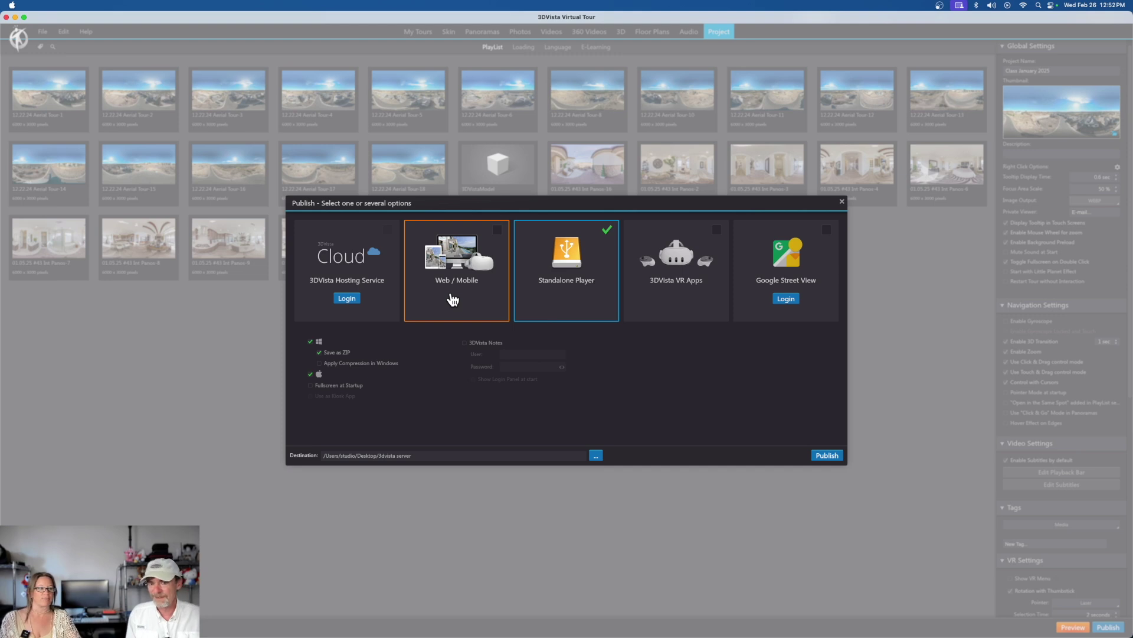
pyautogui.click(608, 231)
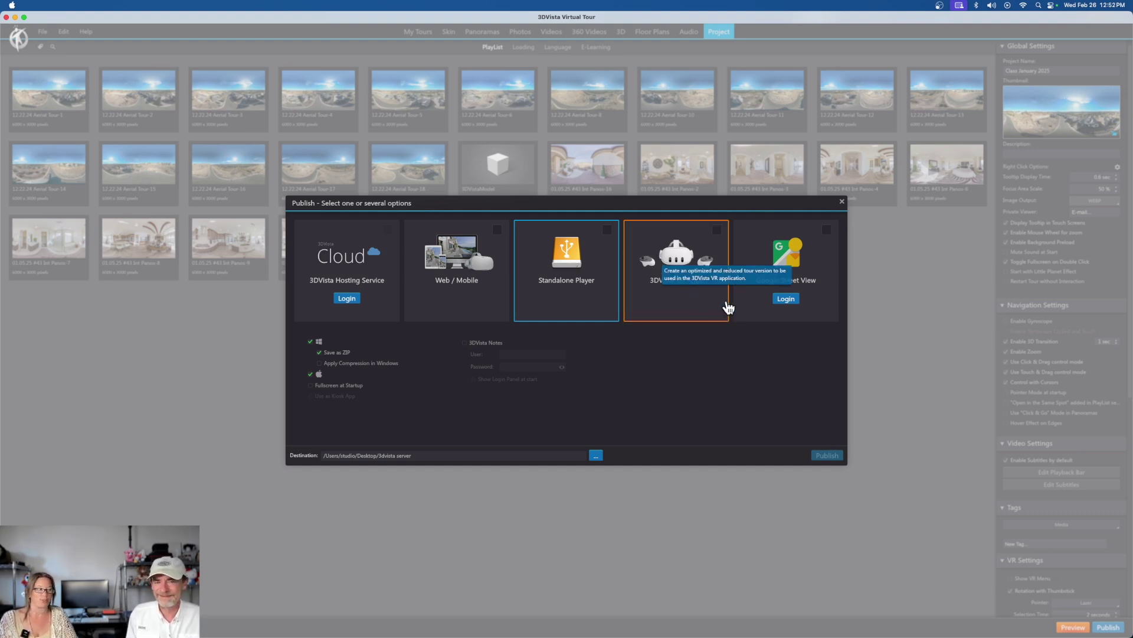
pyautogui.click(842, 203)
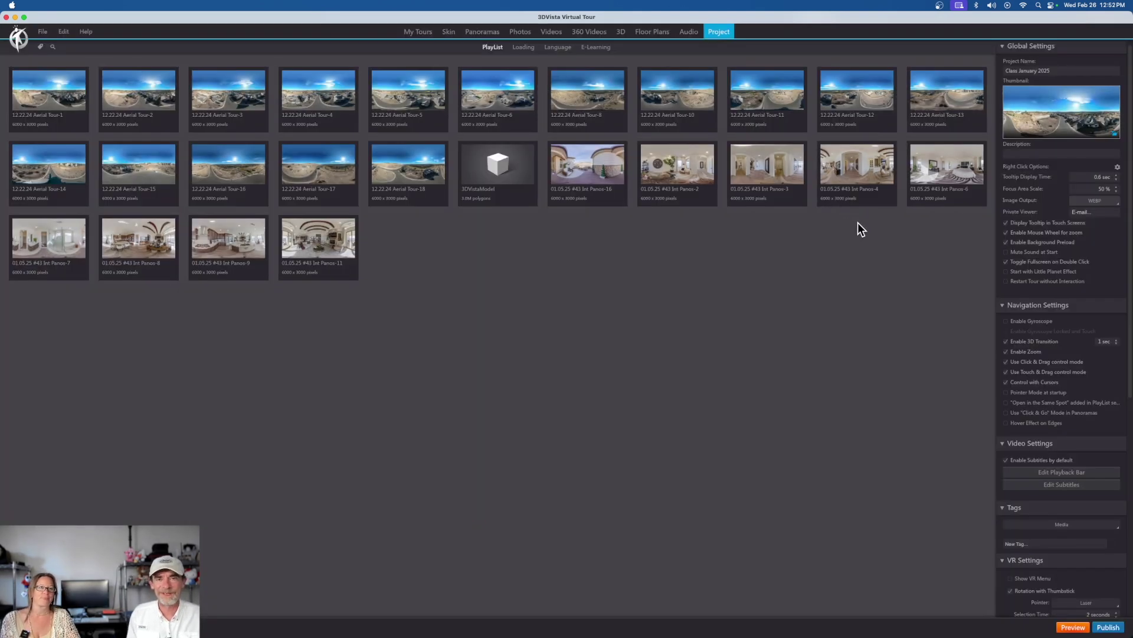